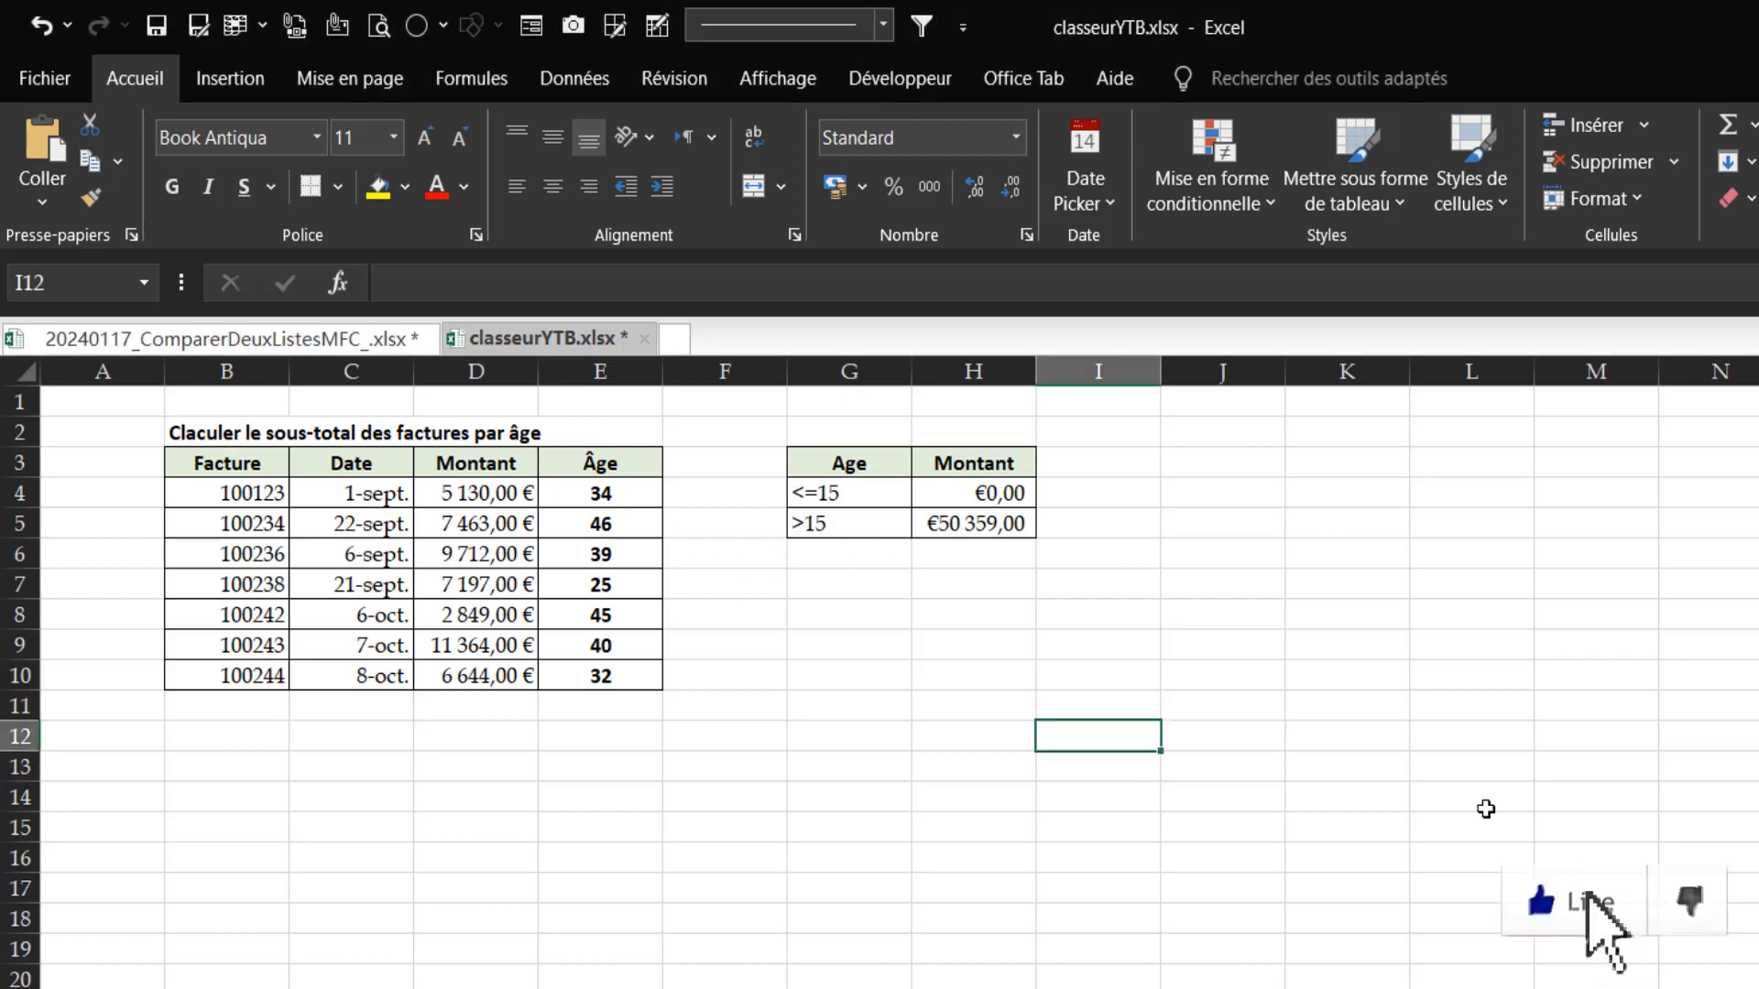
Inspect the formulas behind the first invoice's Montant and Âge and the subtotal cells H4:H5
left_click(849, 584)
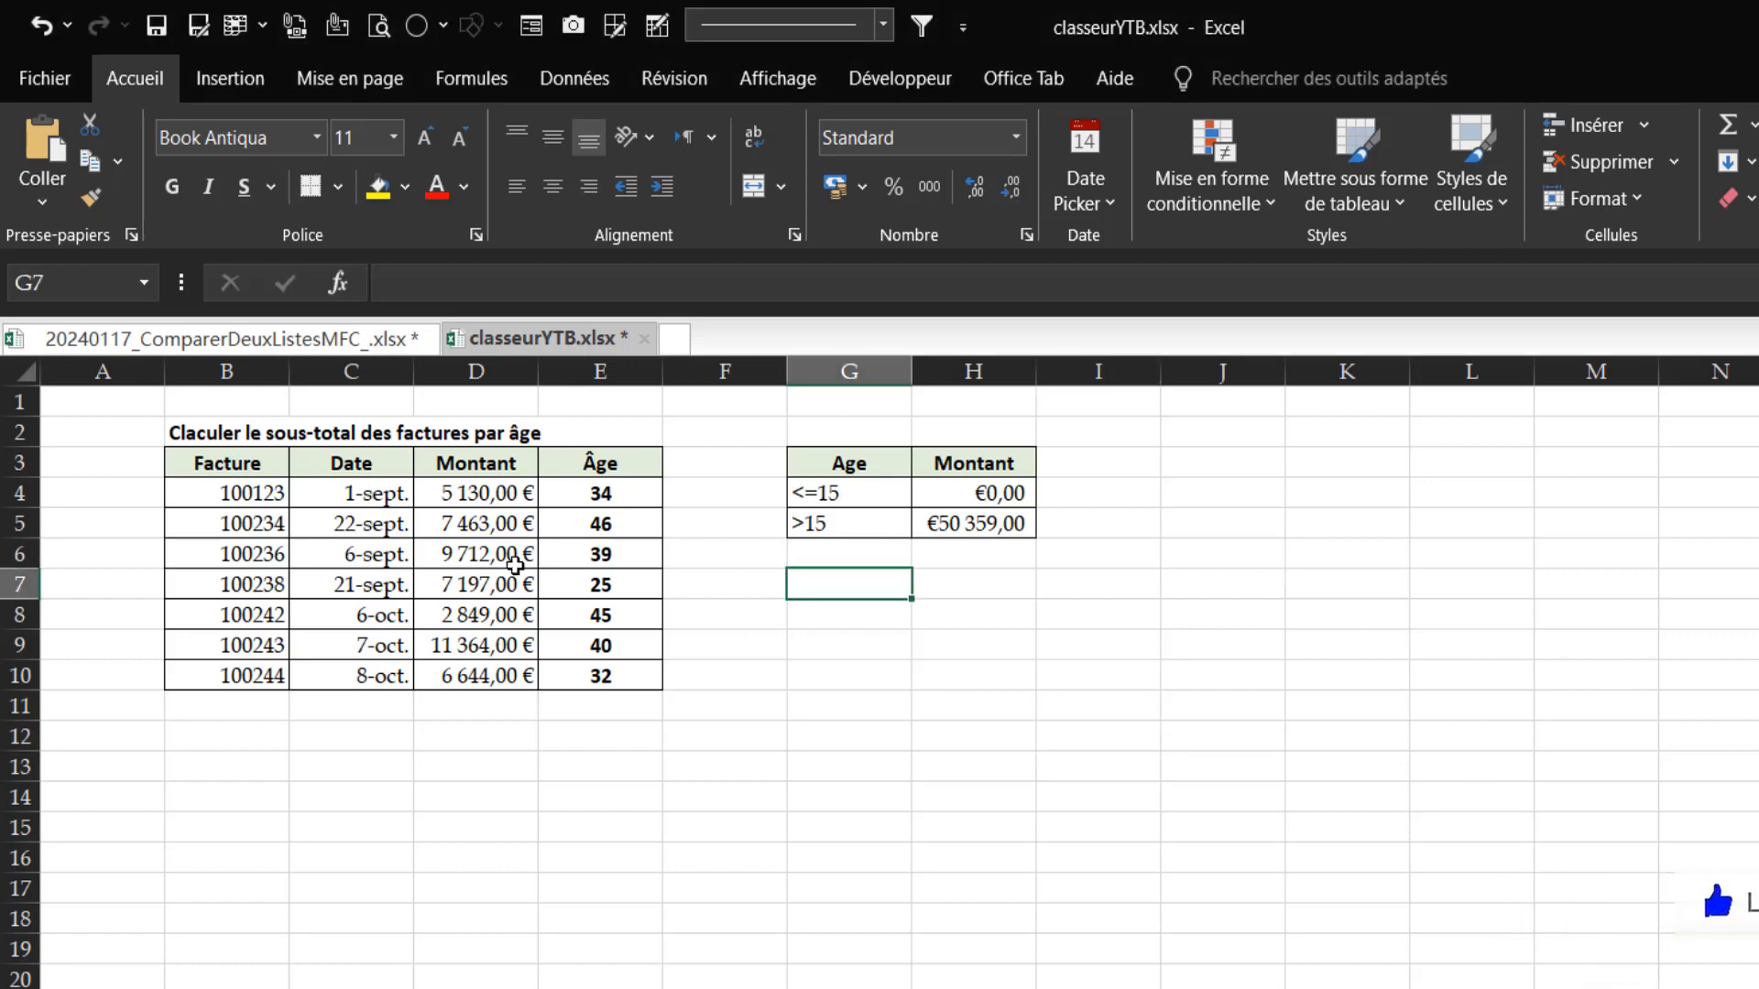
left_click(568, 493)
left_click(472, 491)
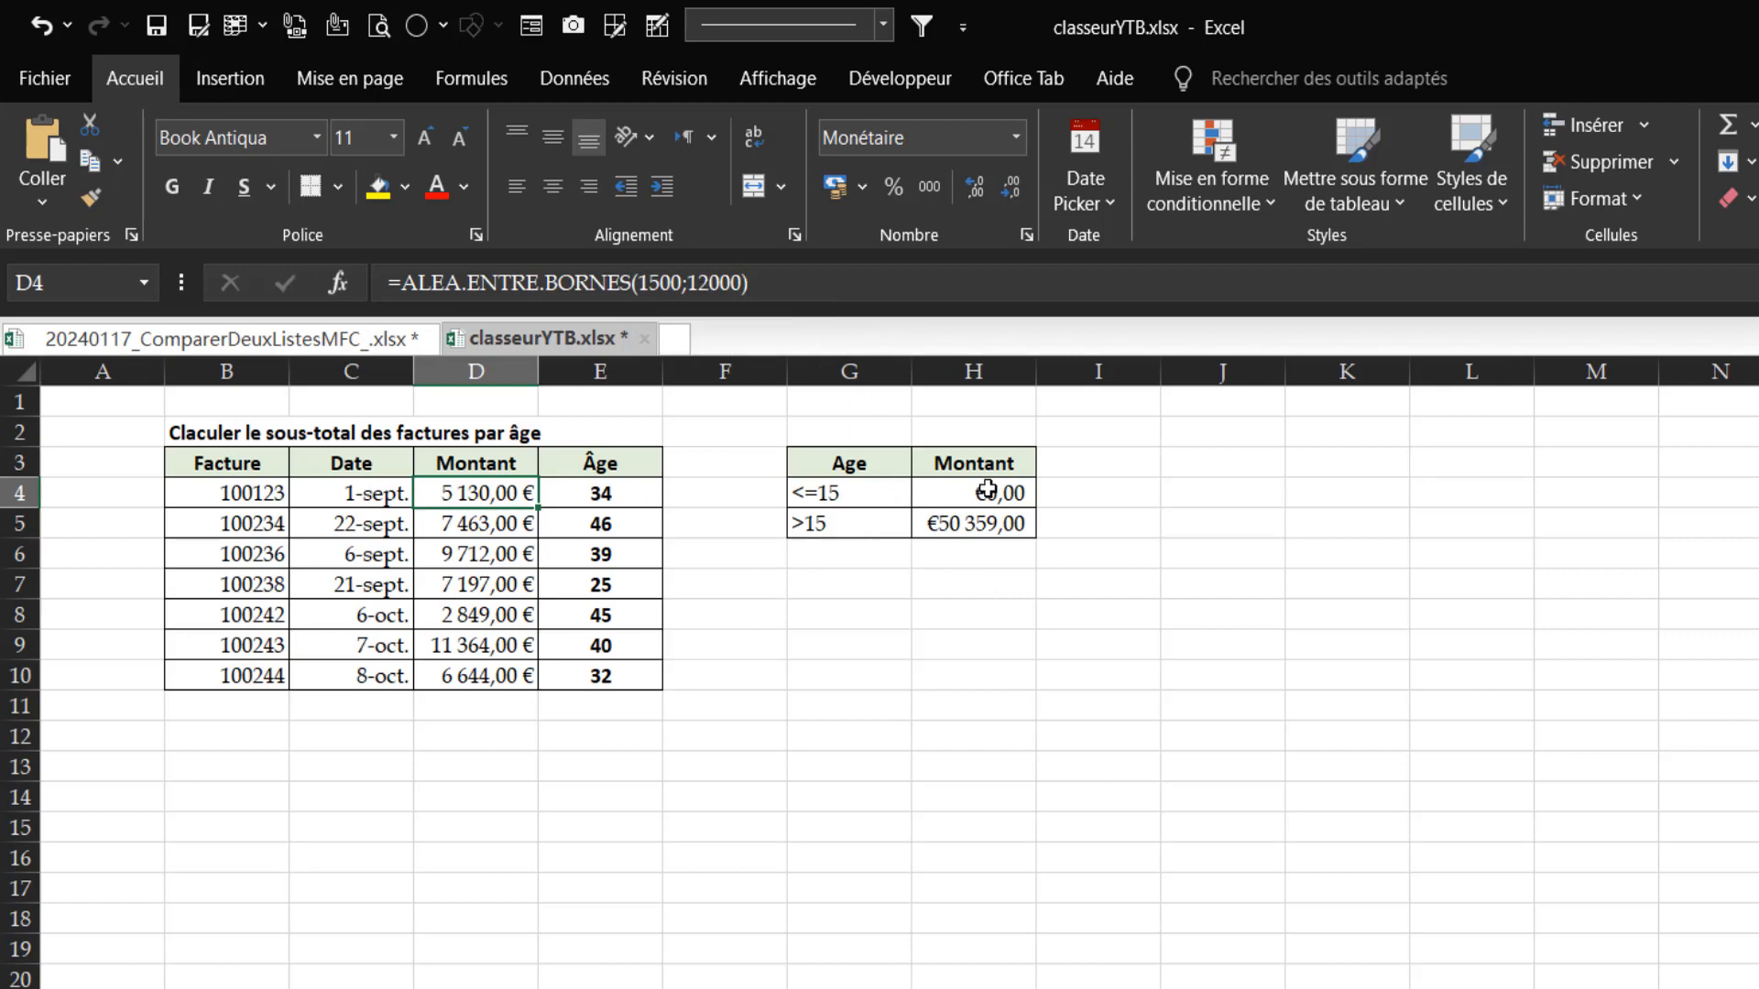
left_click(629, 498)
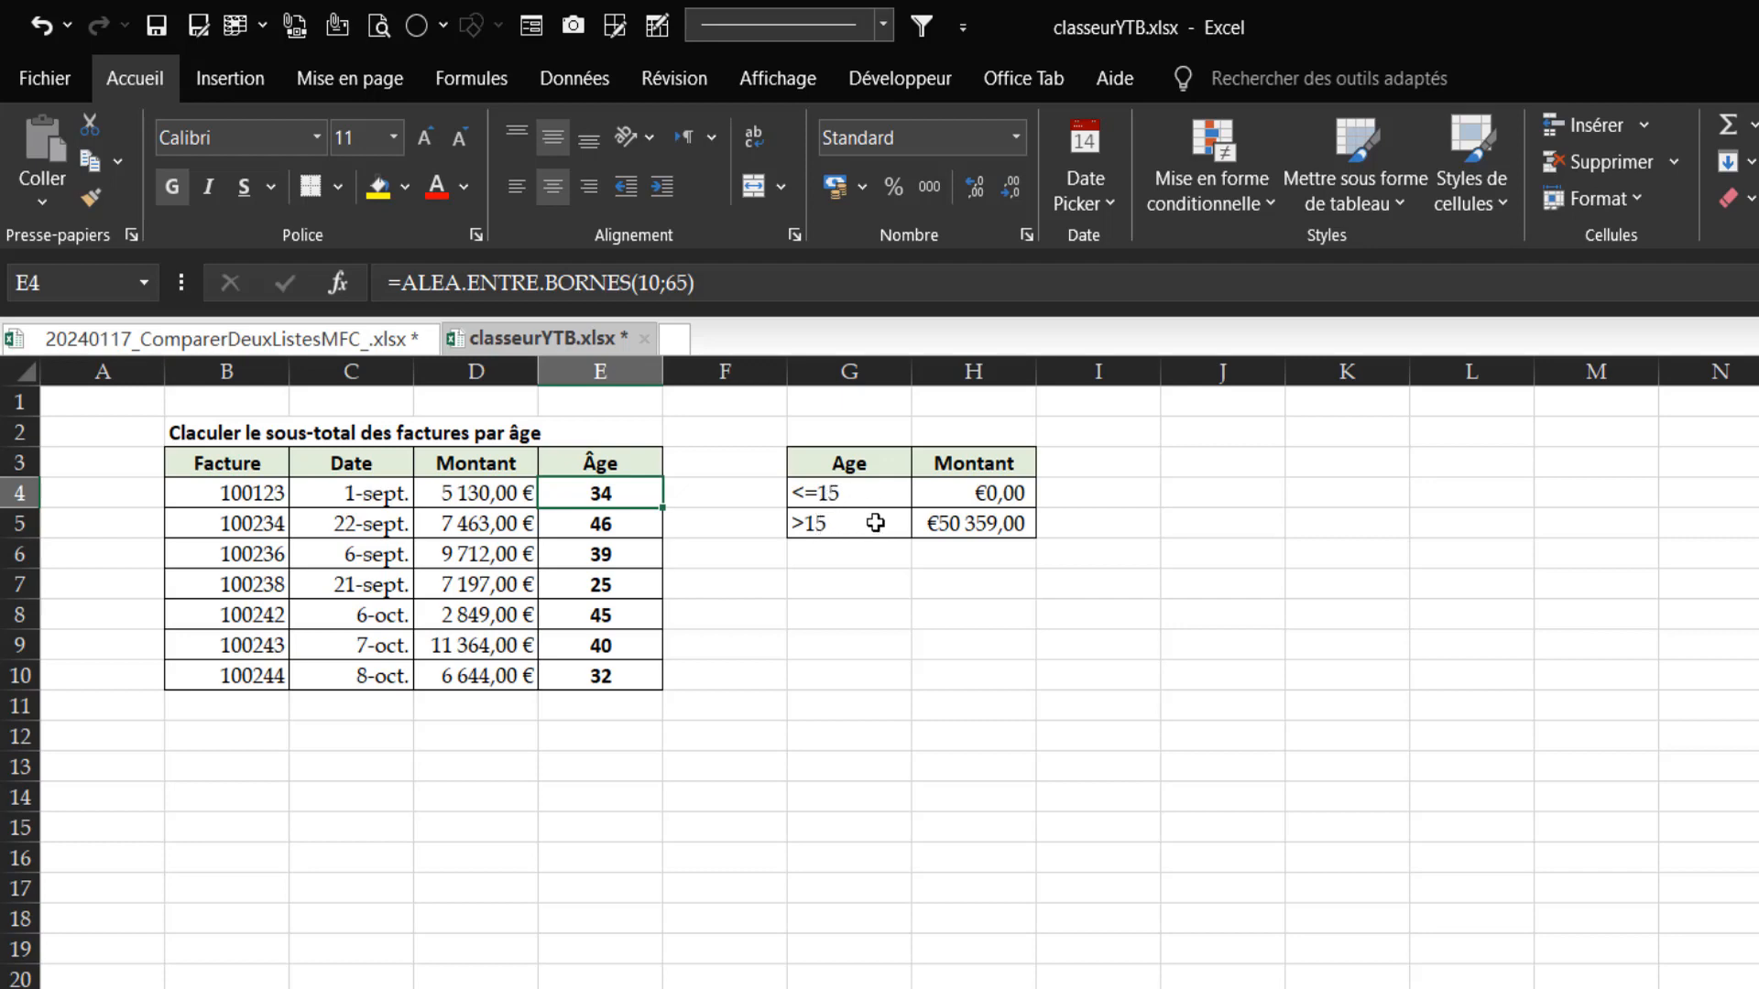
left_click(1291, 833)
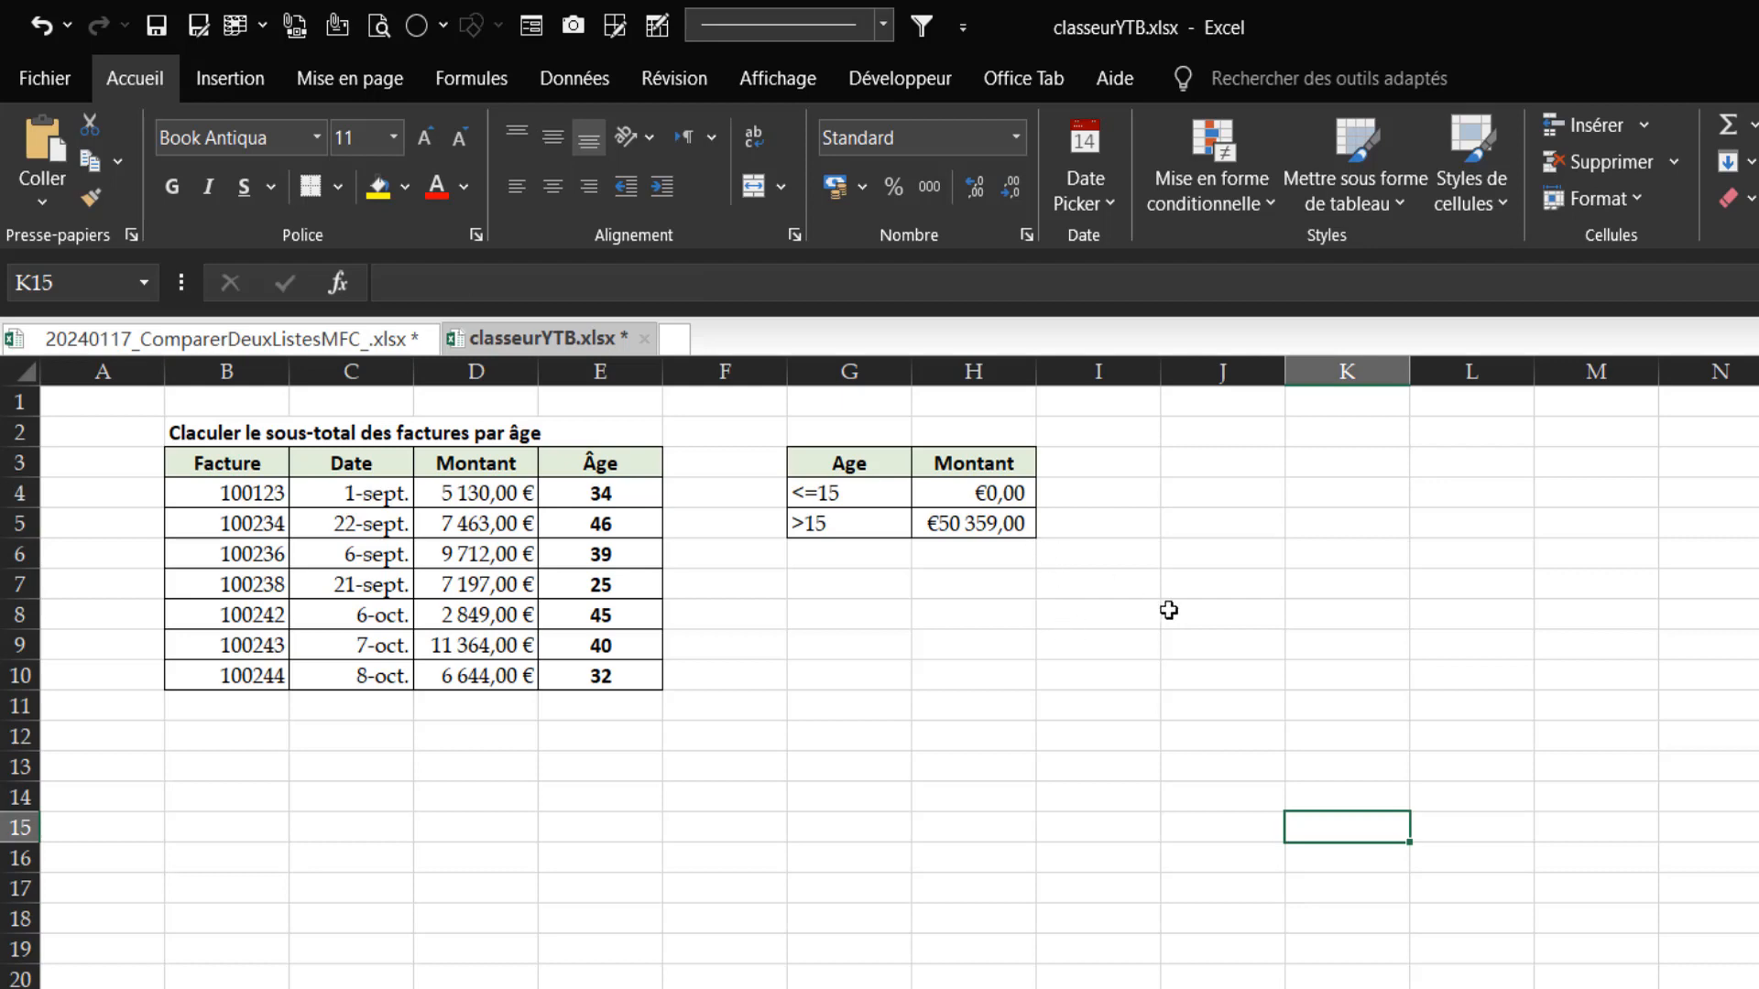
left_click_drag(982, 498, 978, 524)
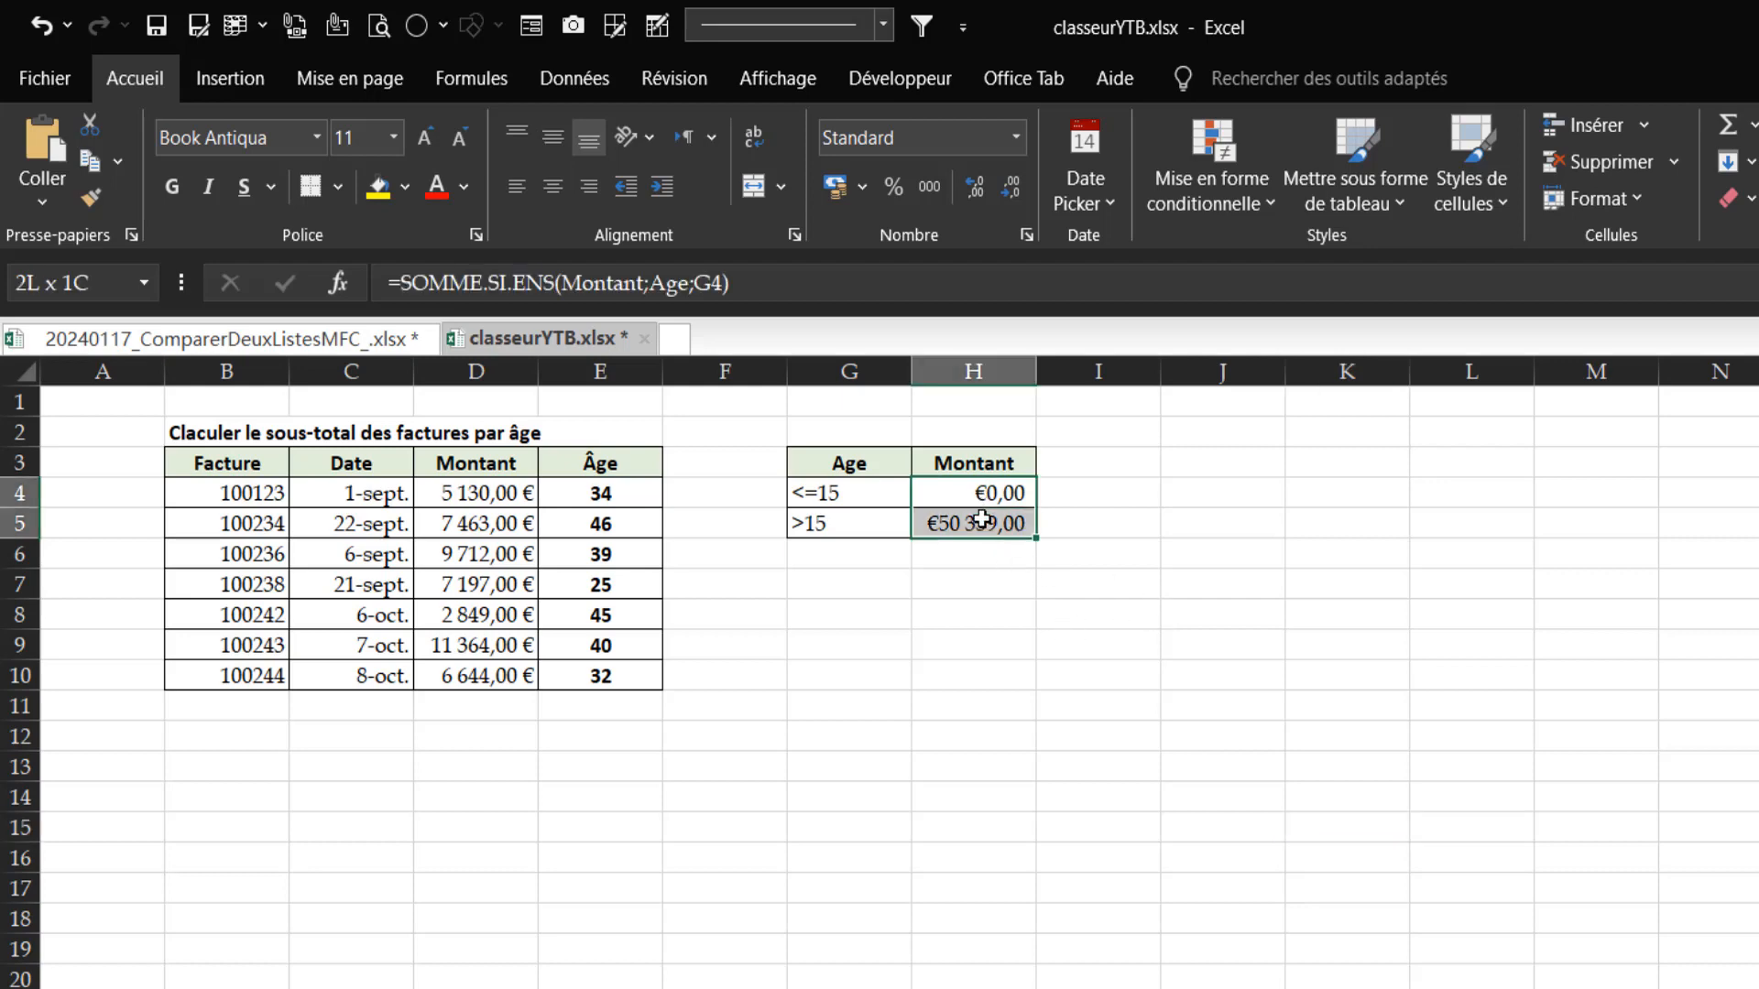
Recalculate the sheet several times to check how the two subtotals follow the random amounts and ages
left_click(1470, 593)
key("F9")
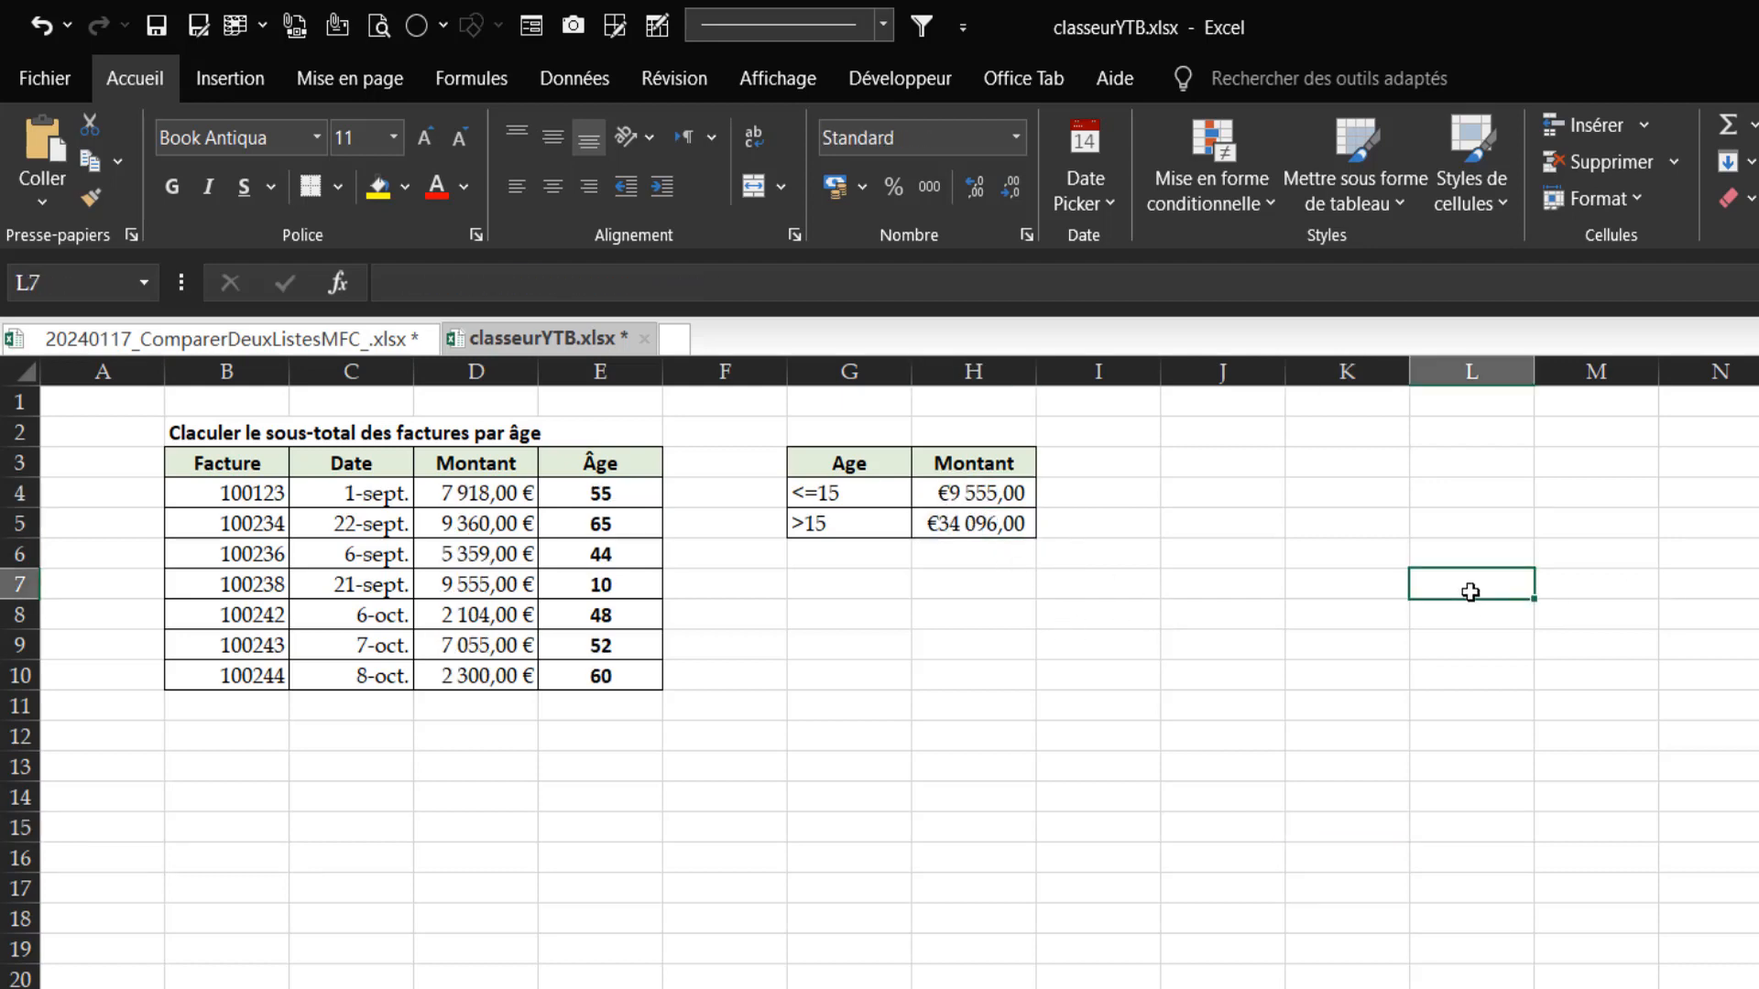
left_click(1320, 491)
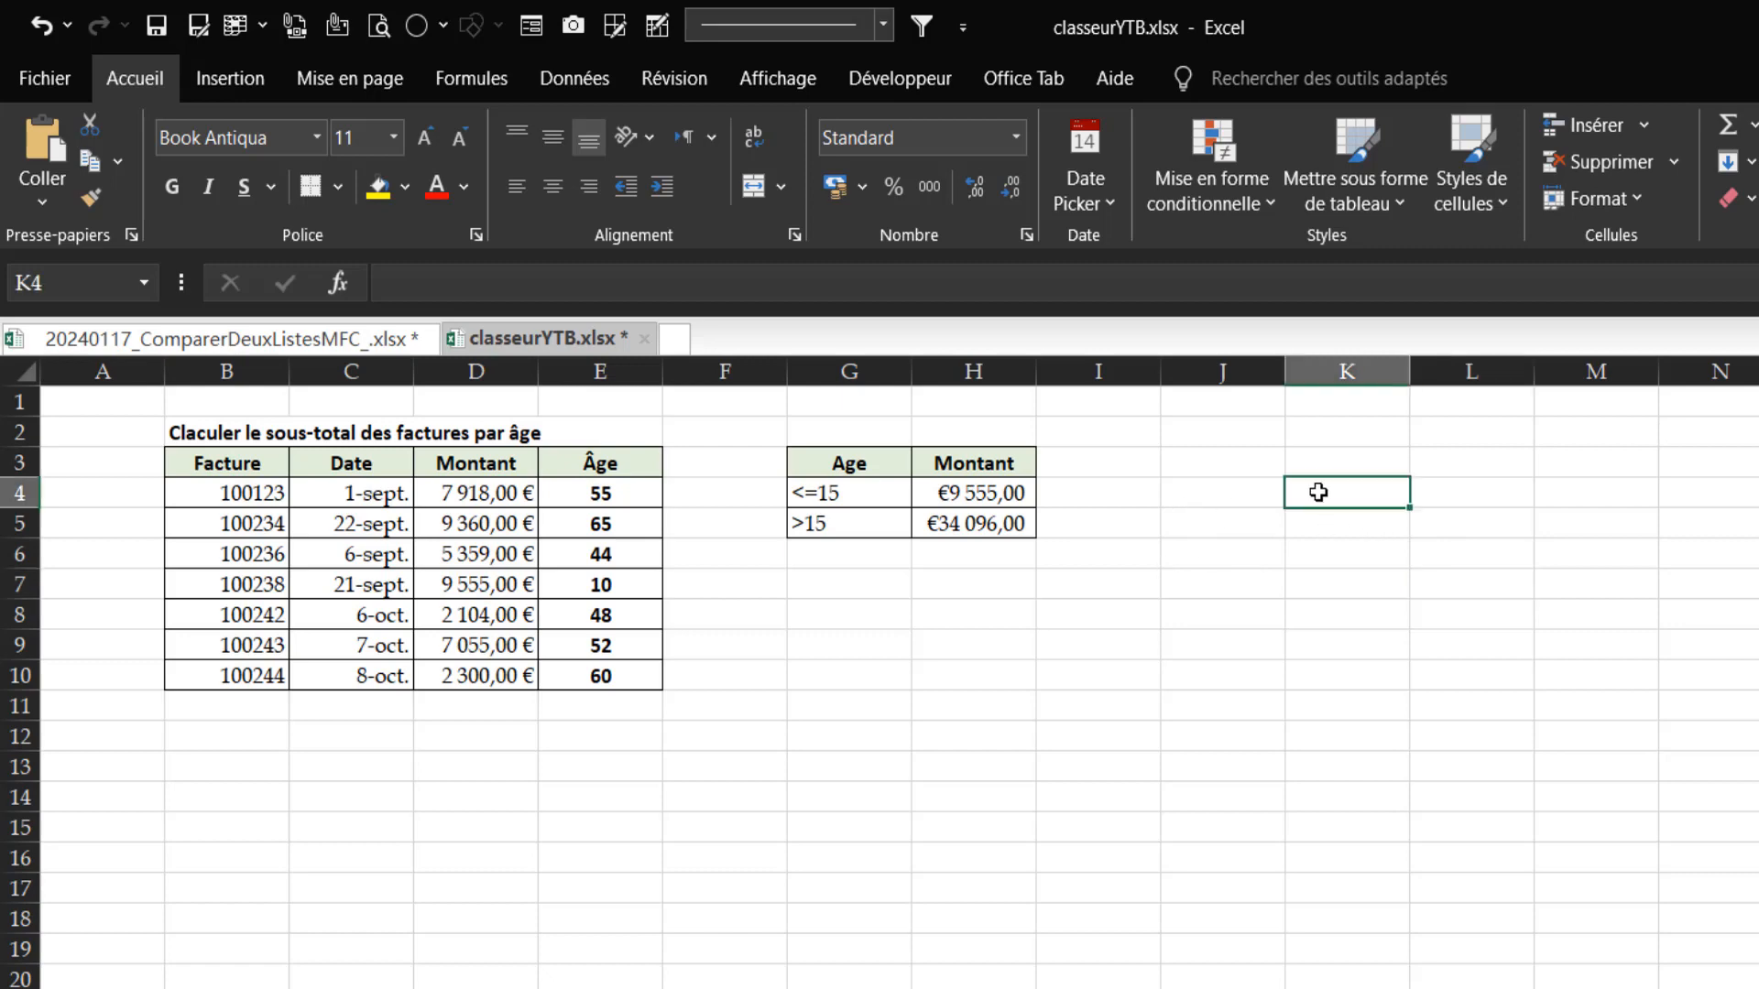
double_click(836, 492)
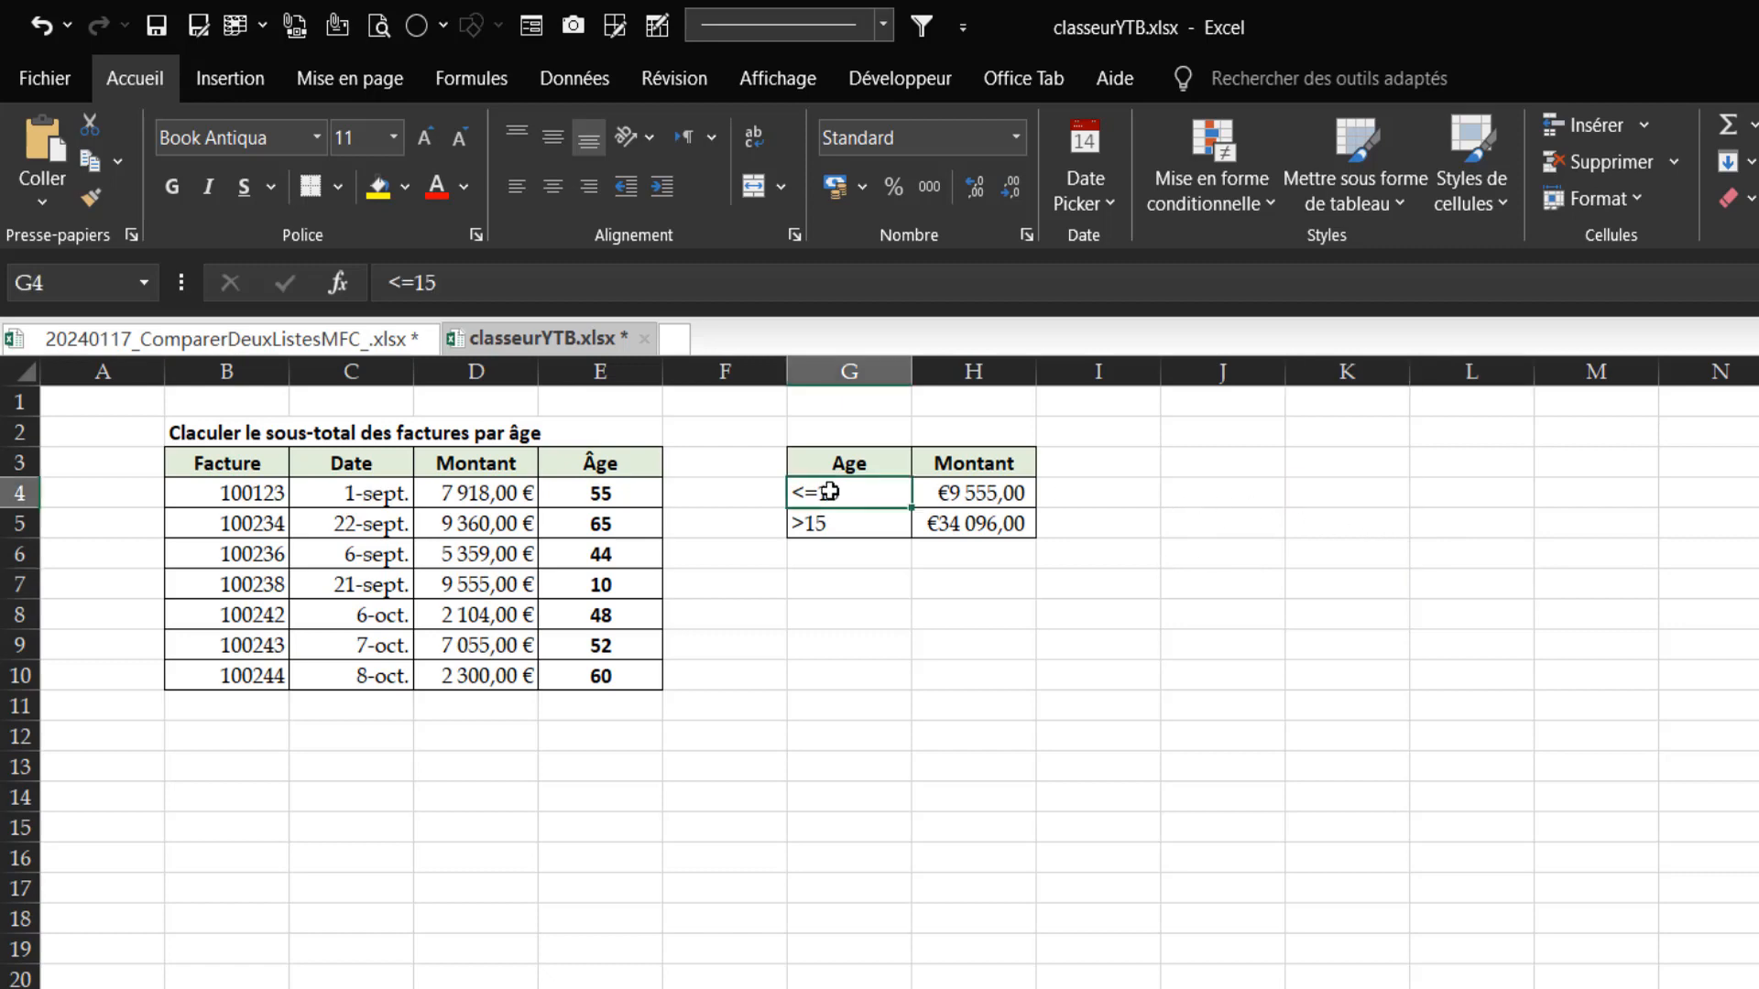
key("Return")
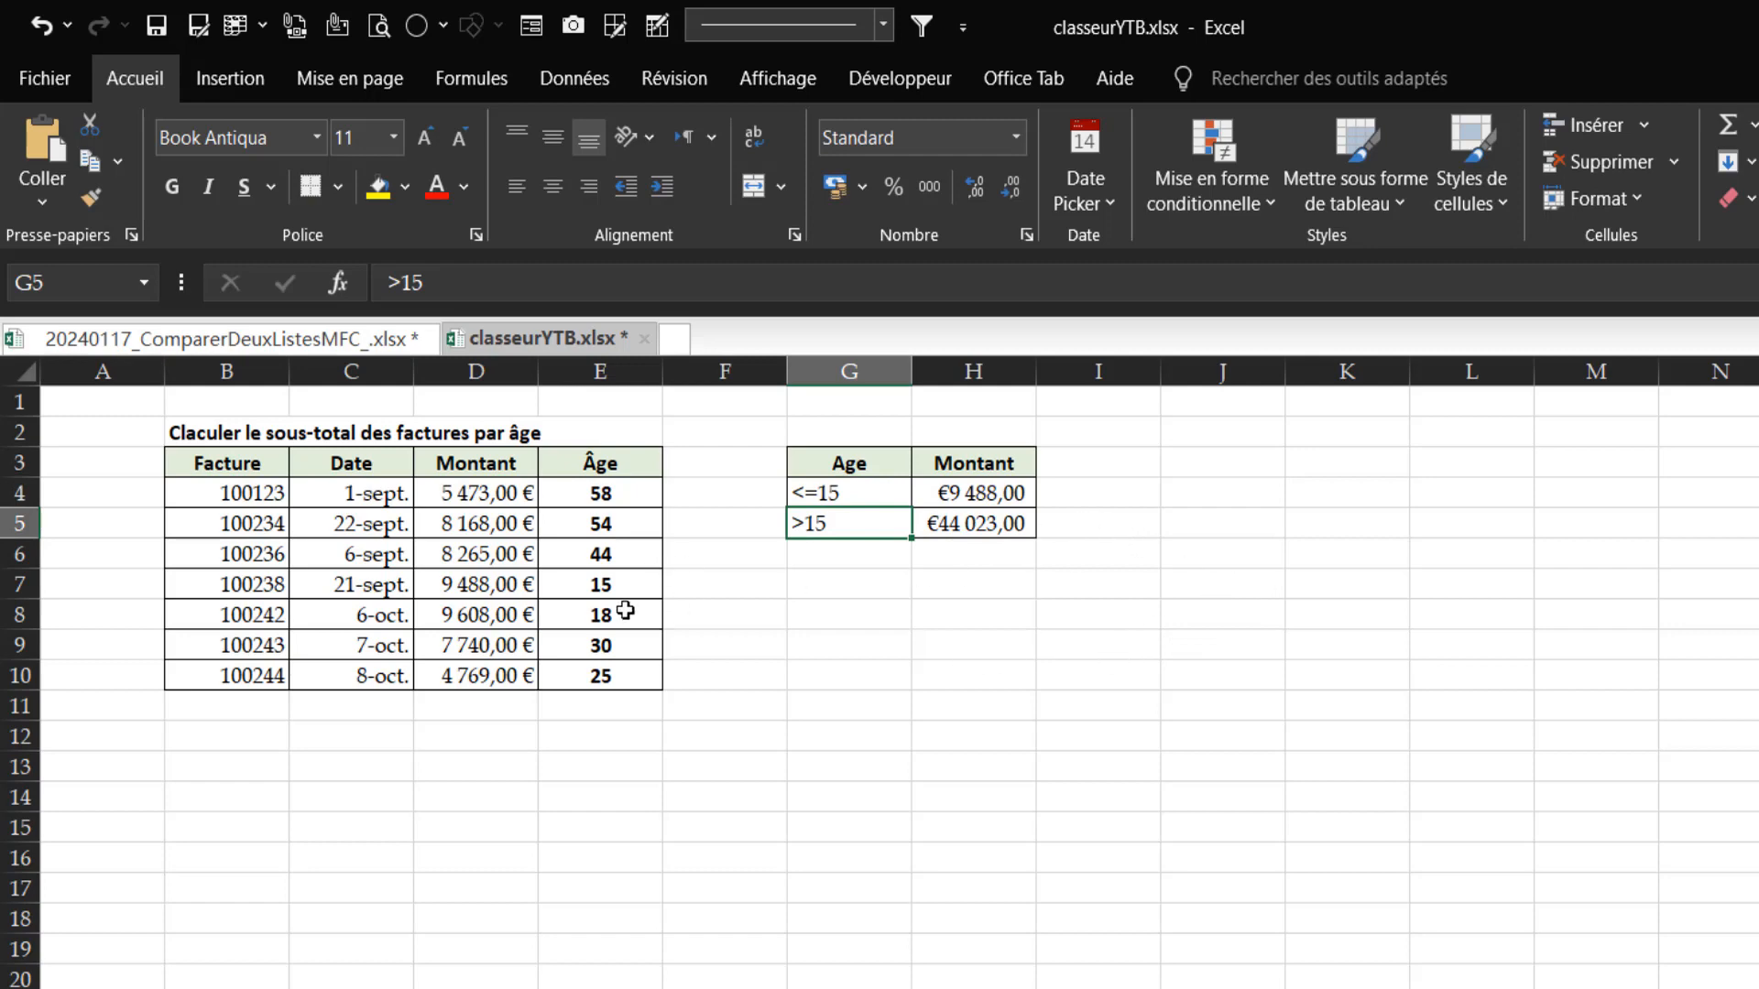
left_click(605, 497)
double_click(604, 496)
key("Return")
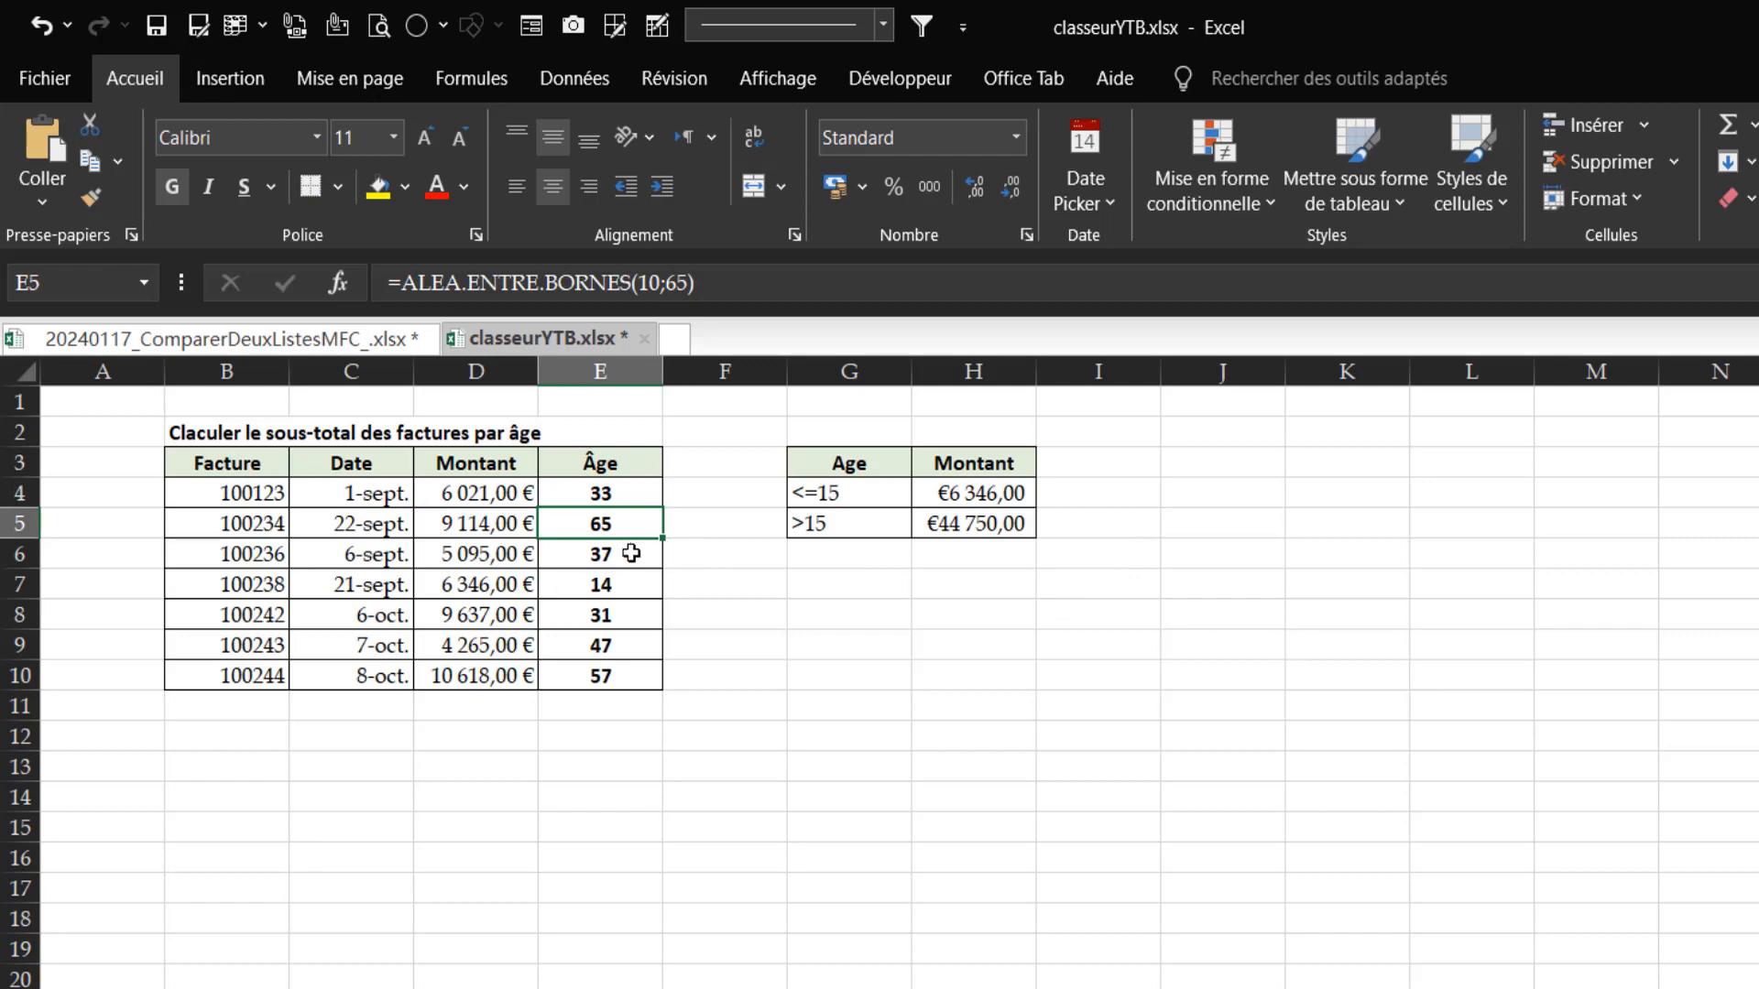
key("F9")
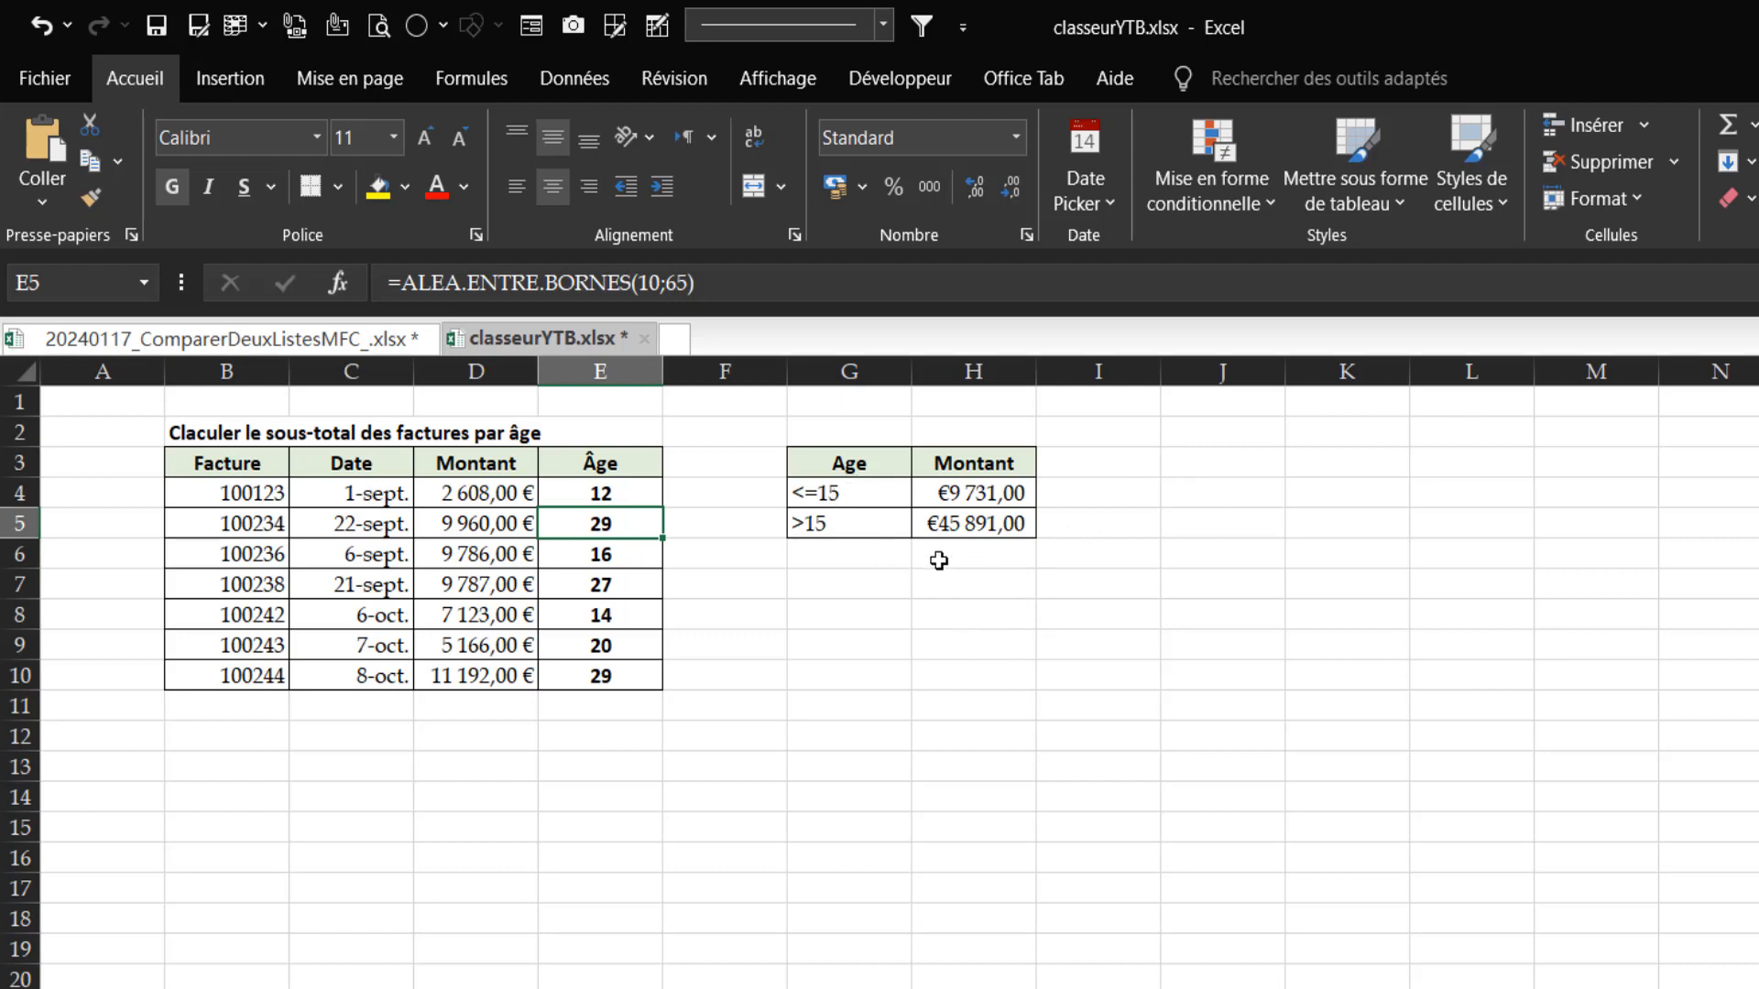
Clear the existing subtotal formulas from cells H4:H5
left_click_drag(1012, 487, 1024, 519)
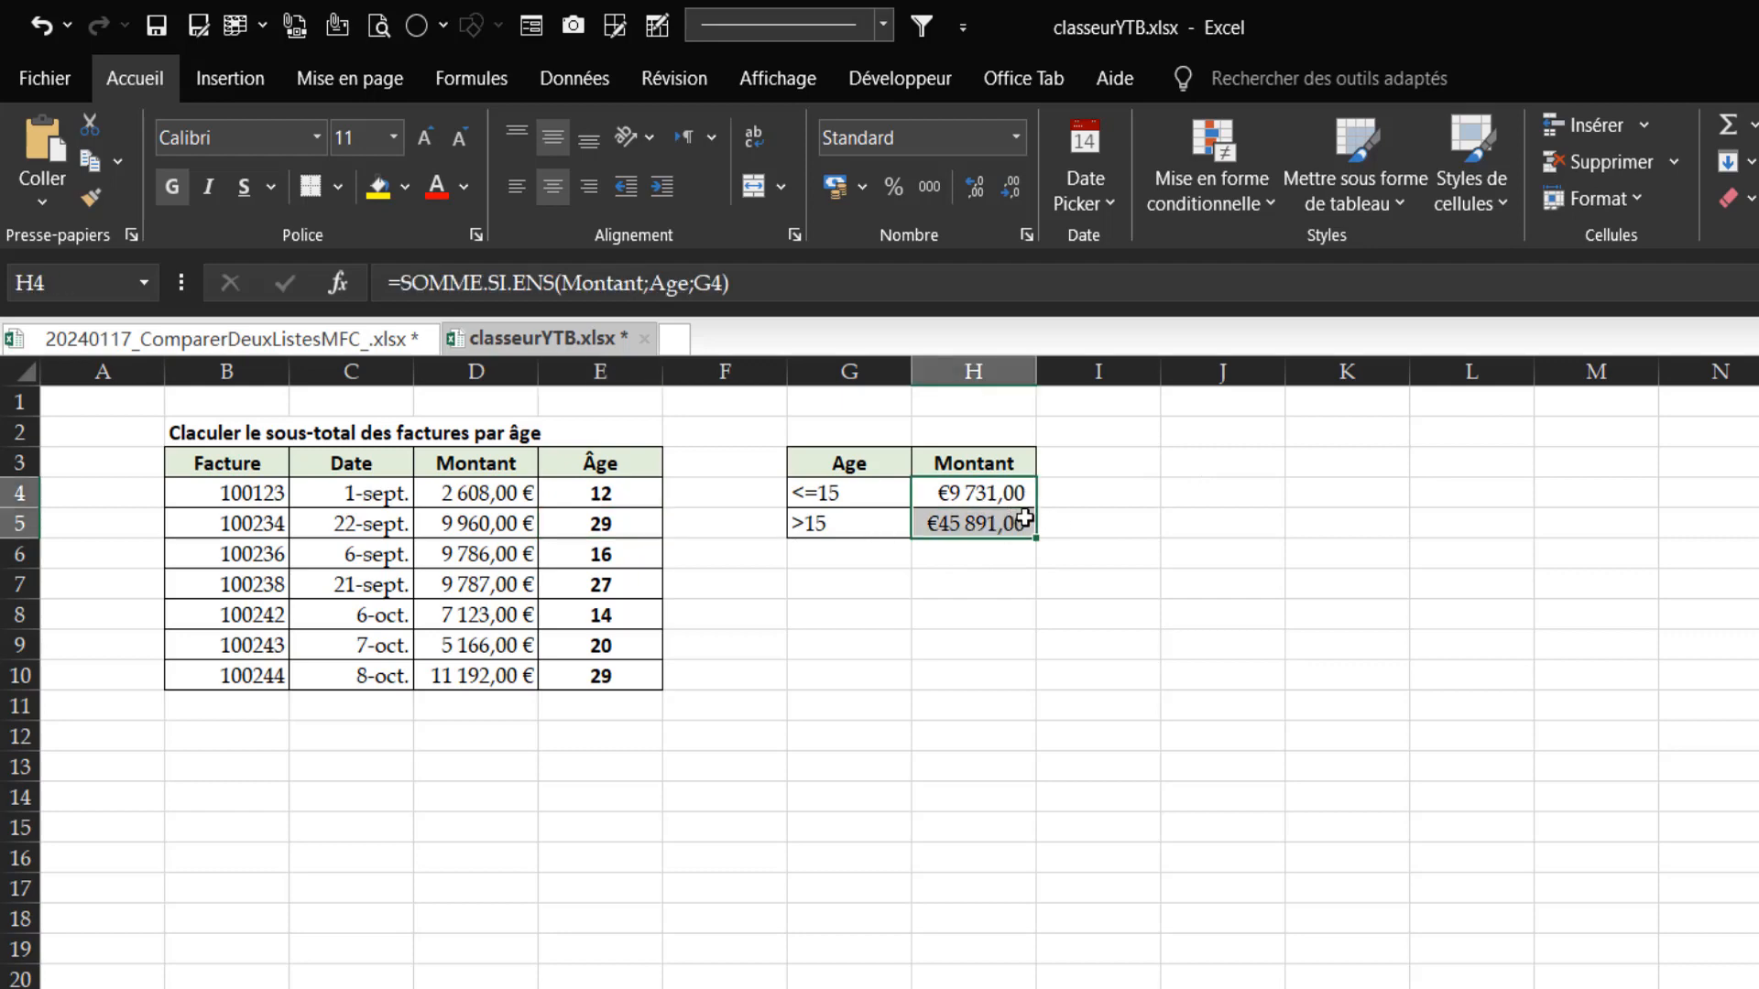
key("Delete")
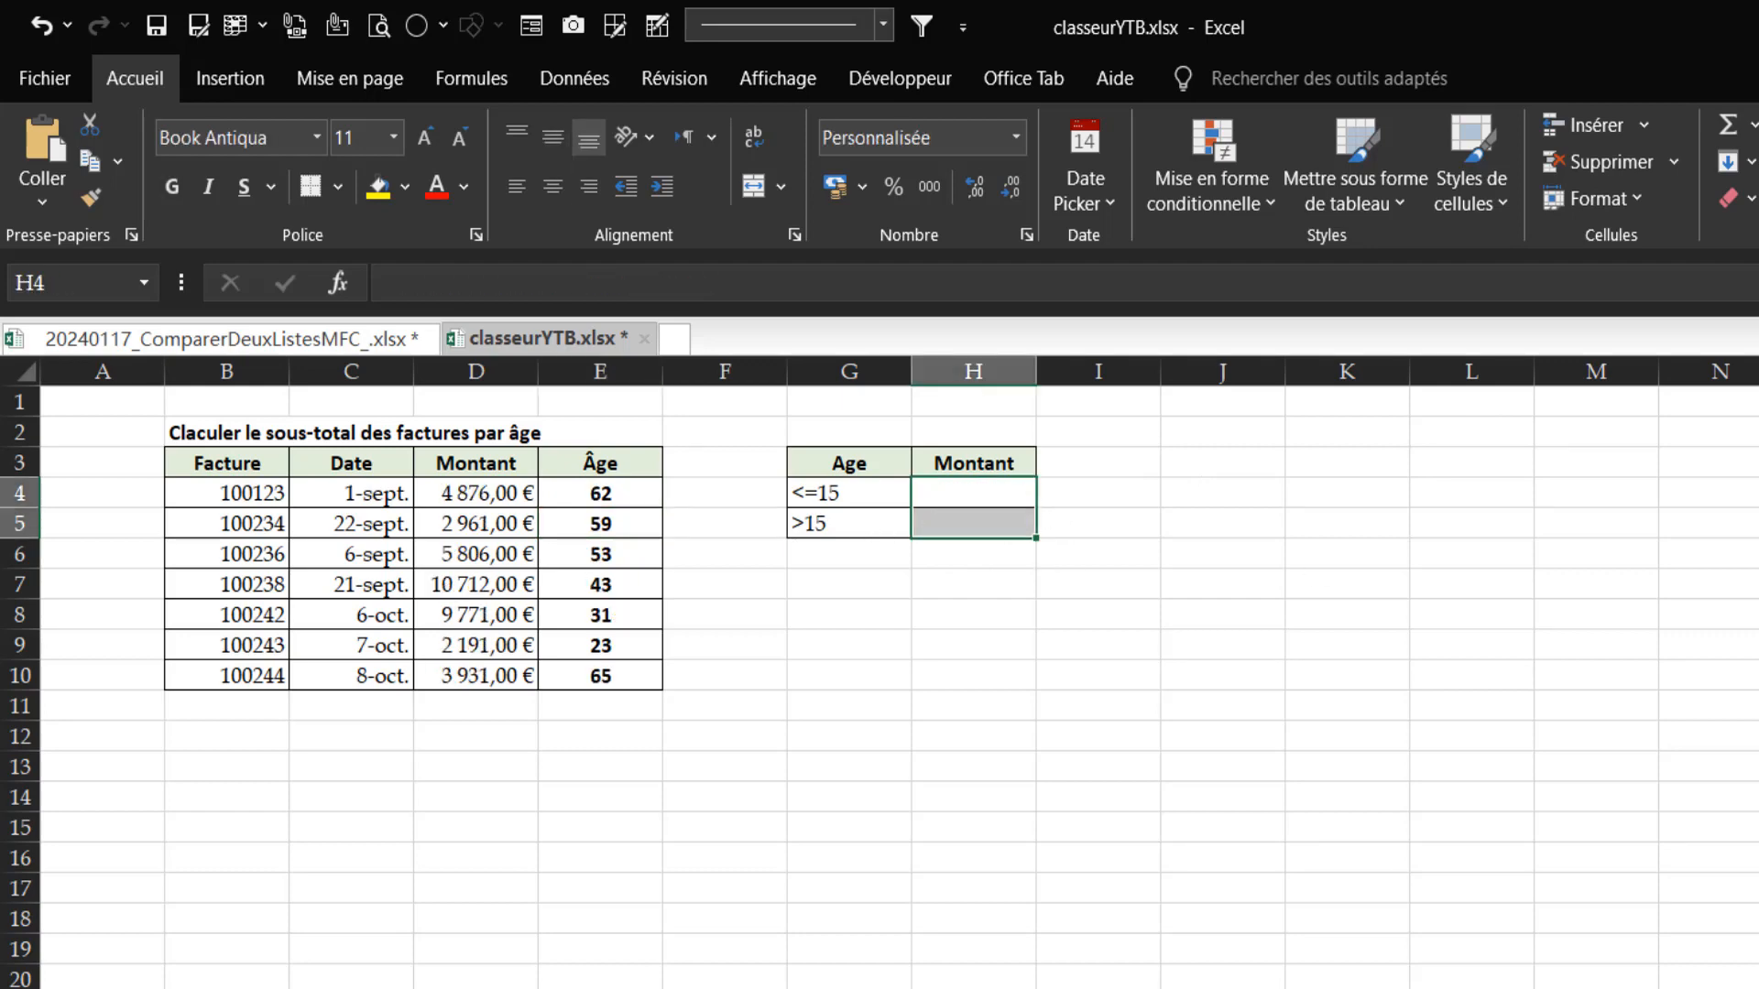
left_click(974, 486)
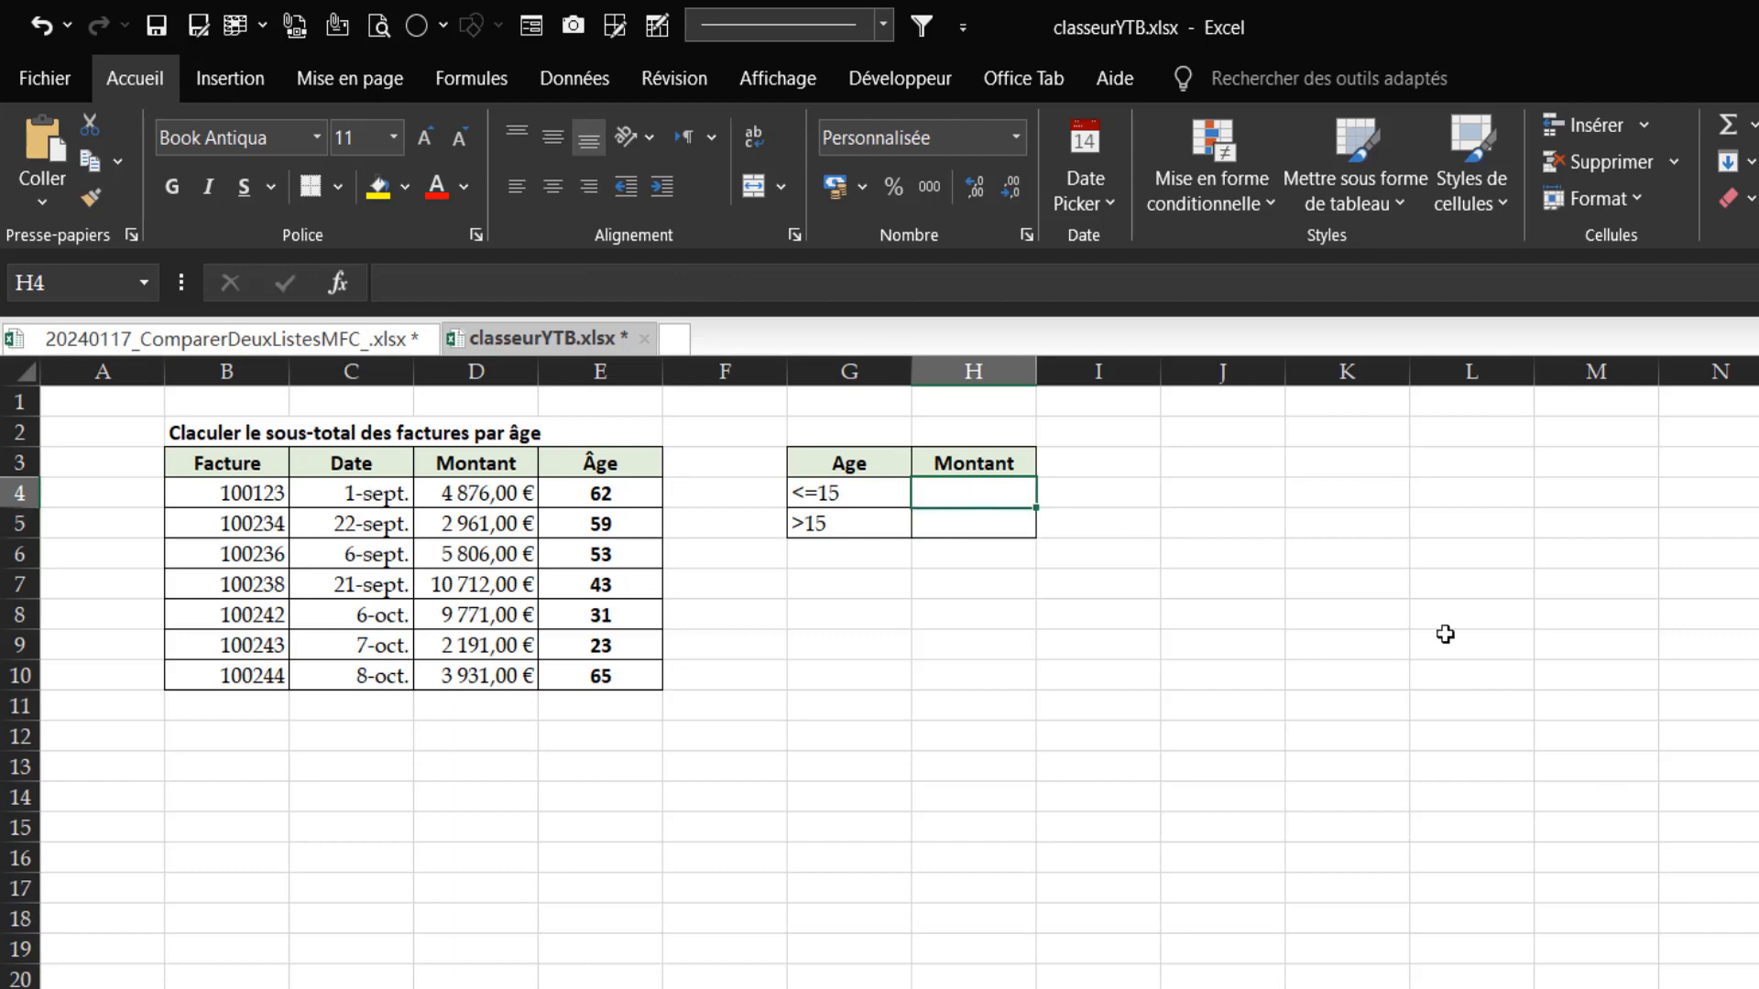
left_click(1142, 860)
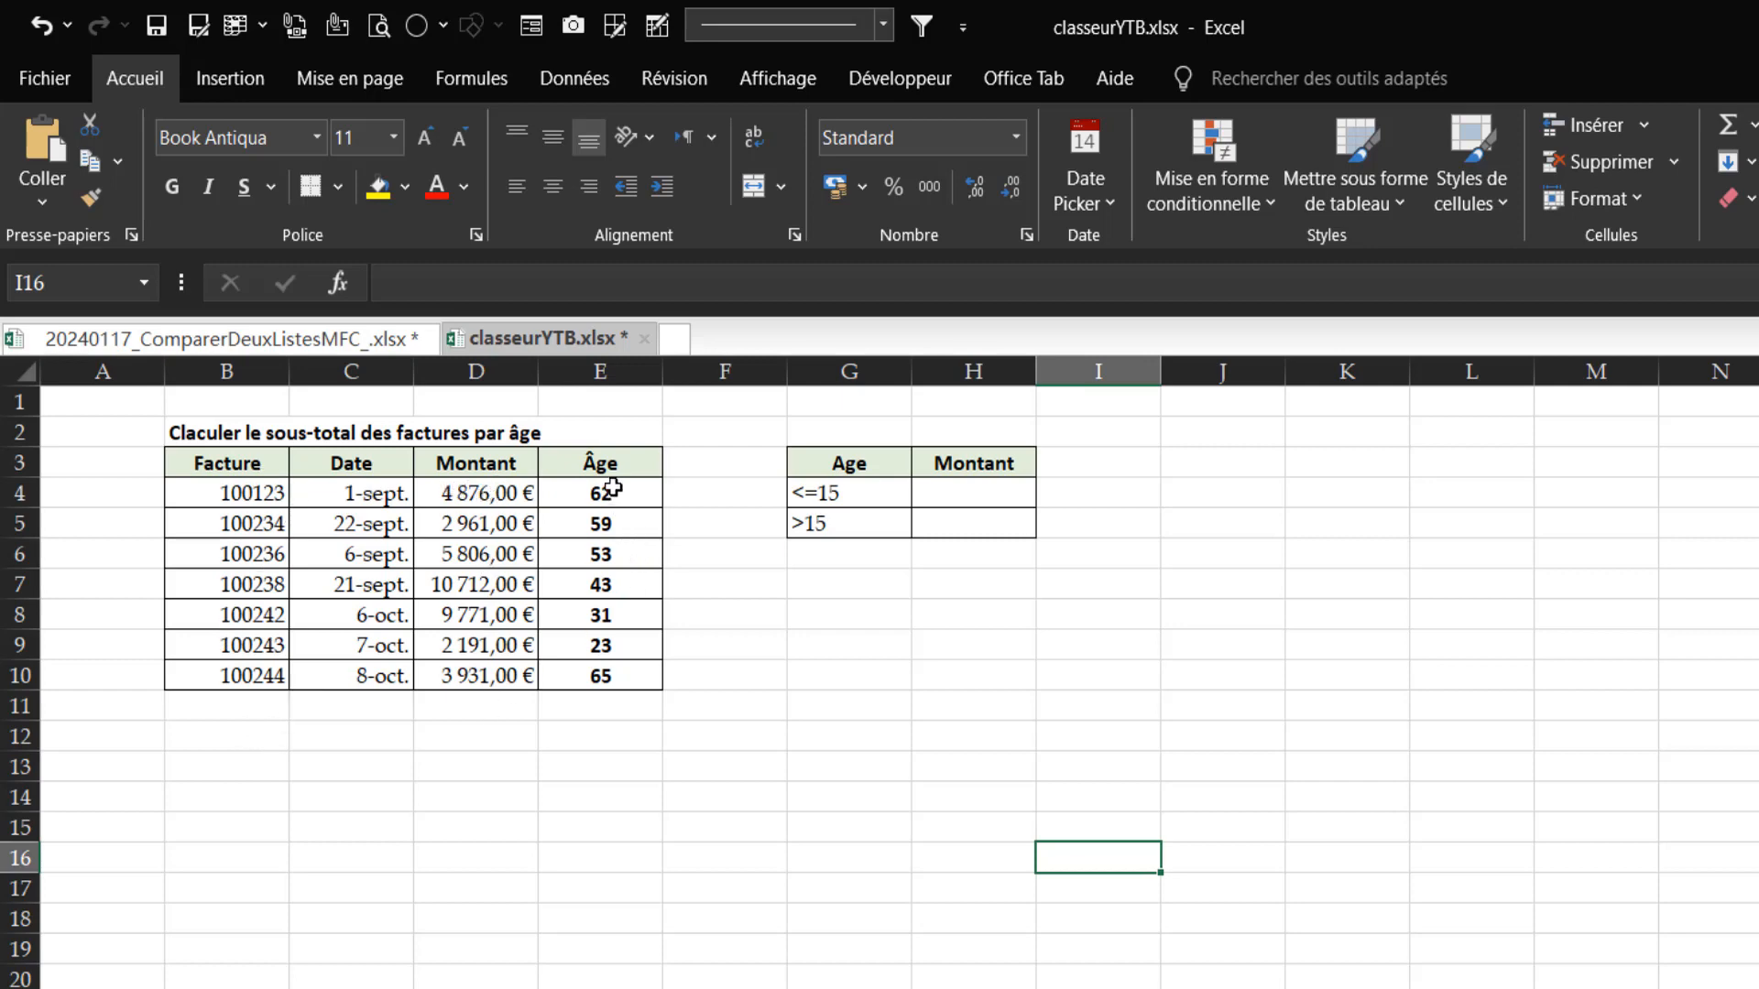
Check which cells the named ranges Age and Facture cover
left_click(142, 283)
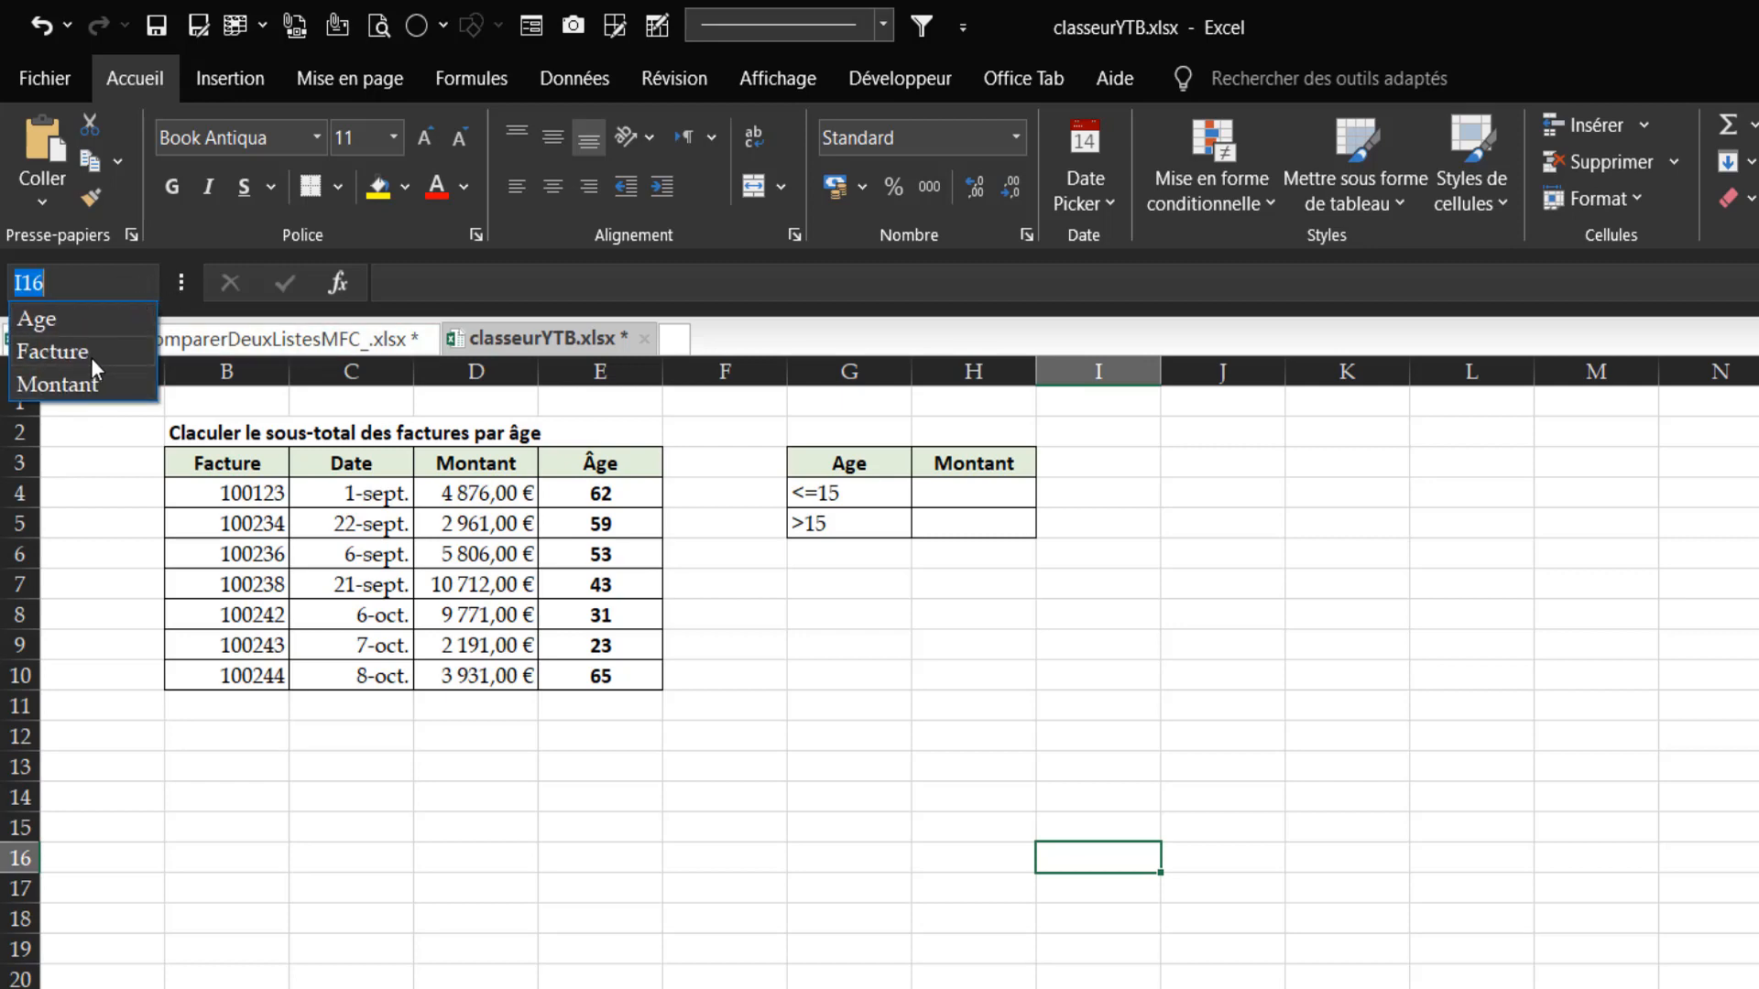
left_click(105, 321)
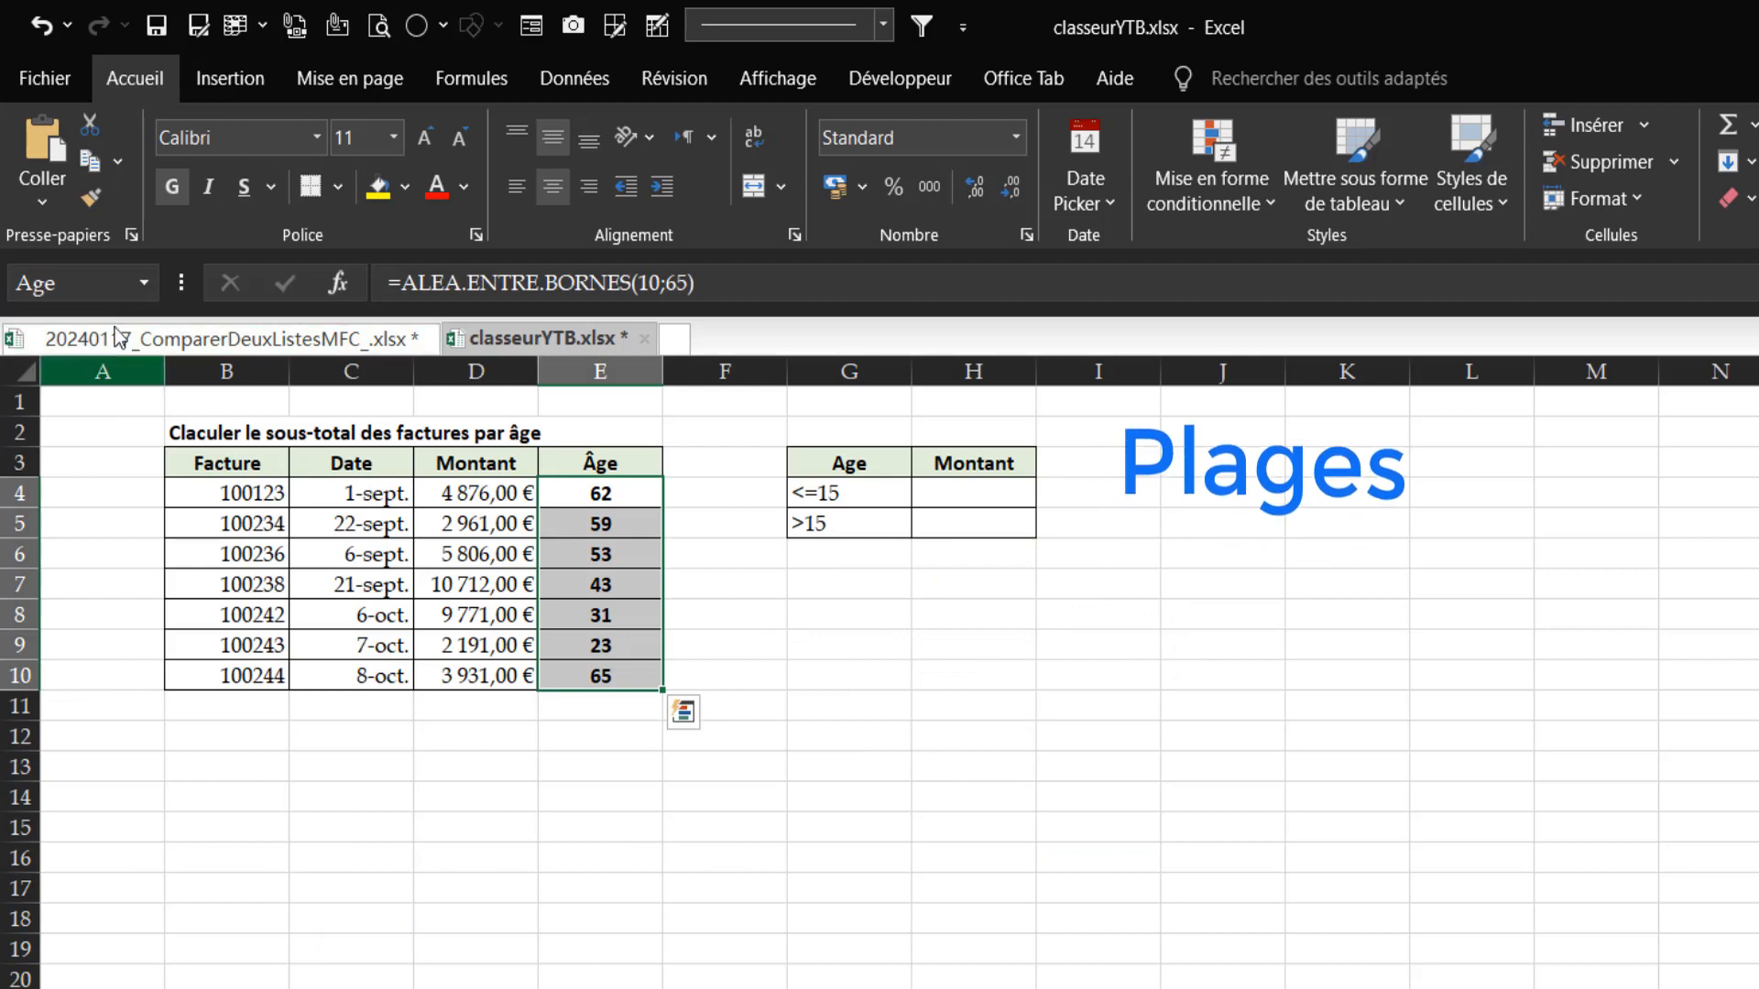
left_click(141, 287)
left_click(86, 356)
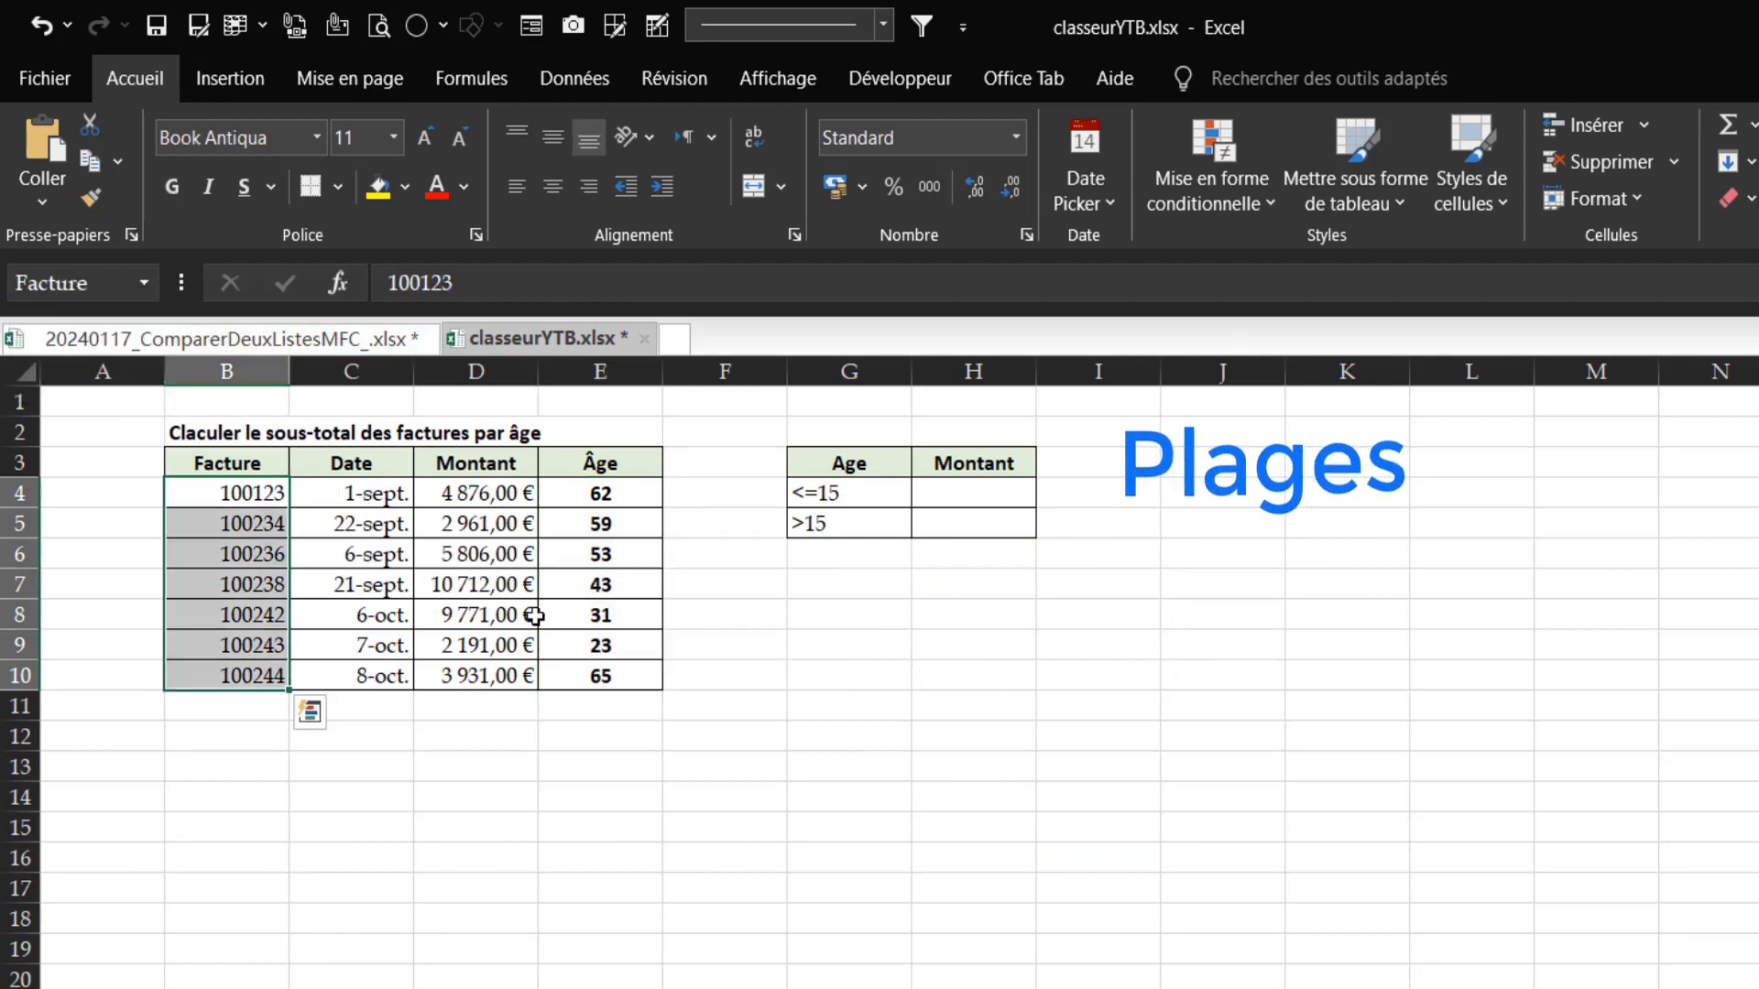
left_click(838, 733)
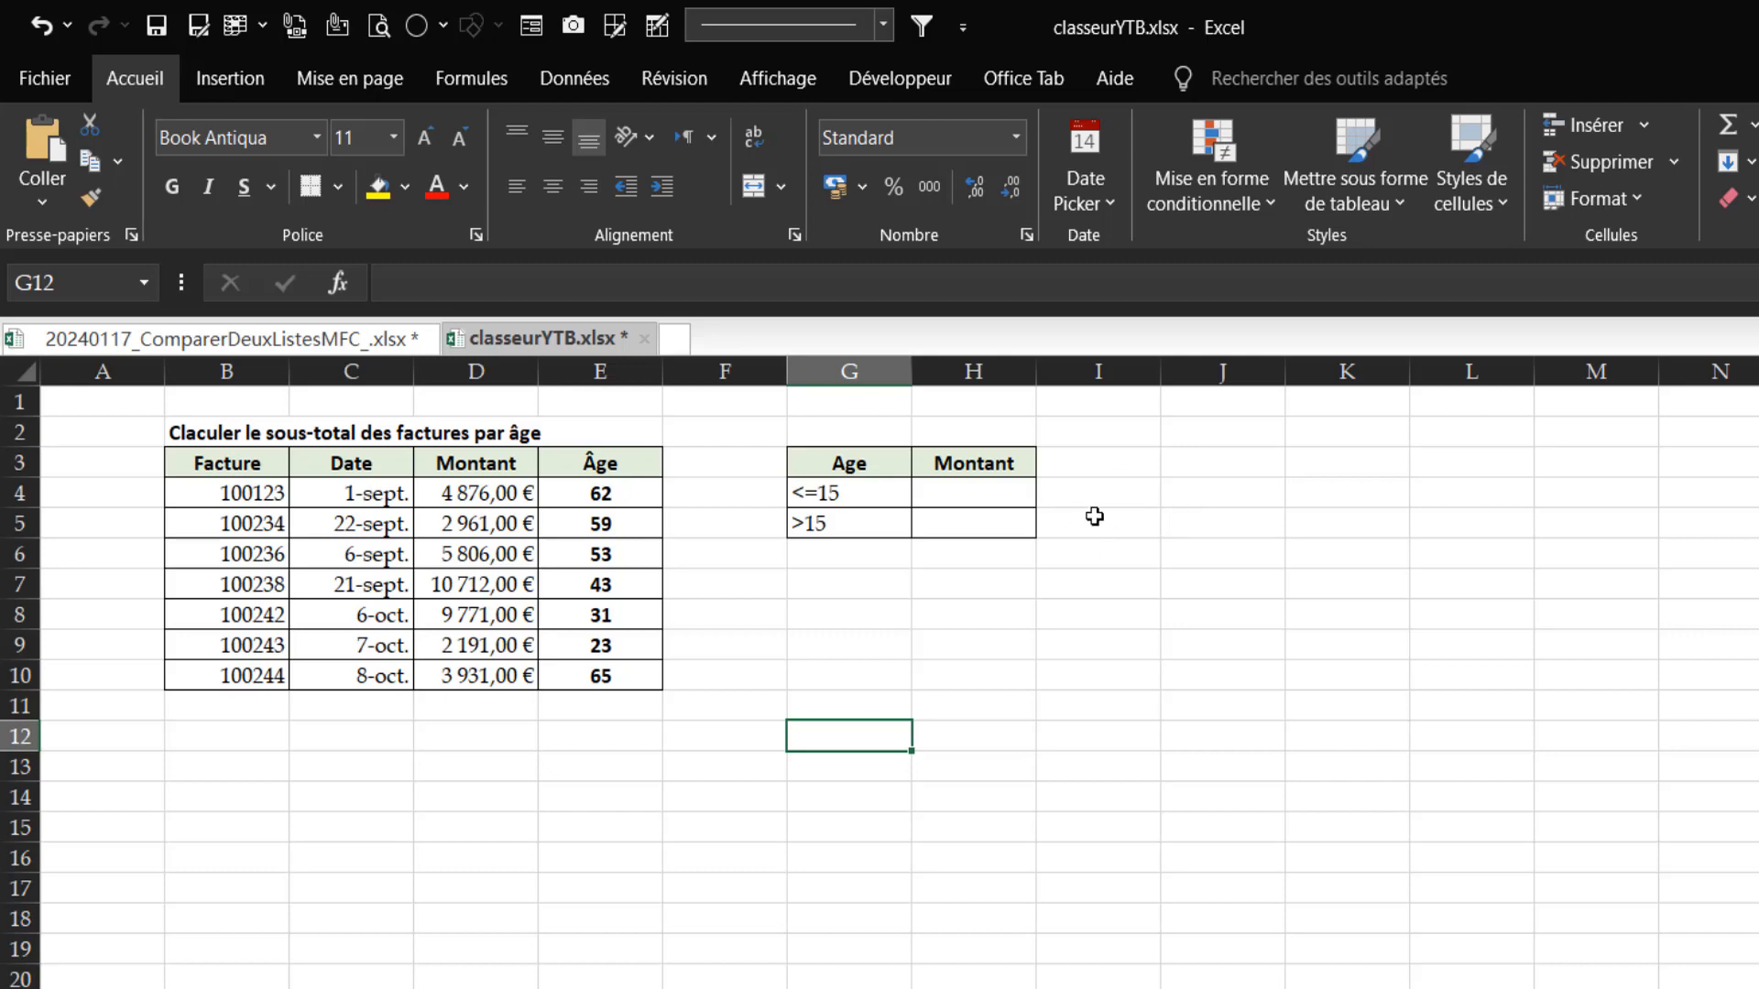
Recalculate the sheet and begin a SOMME.SI.ENS formula in H4 with the named range Montant as the sum range
left_click(993, 494)
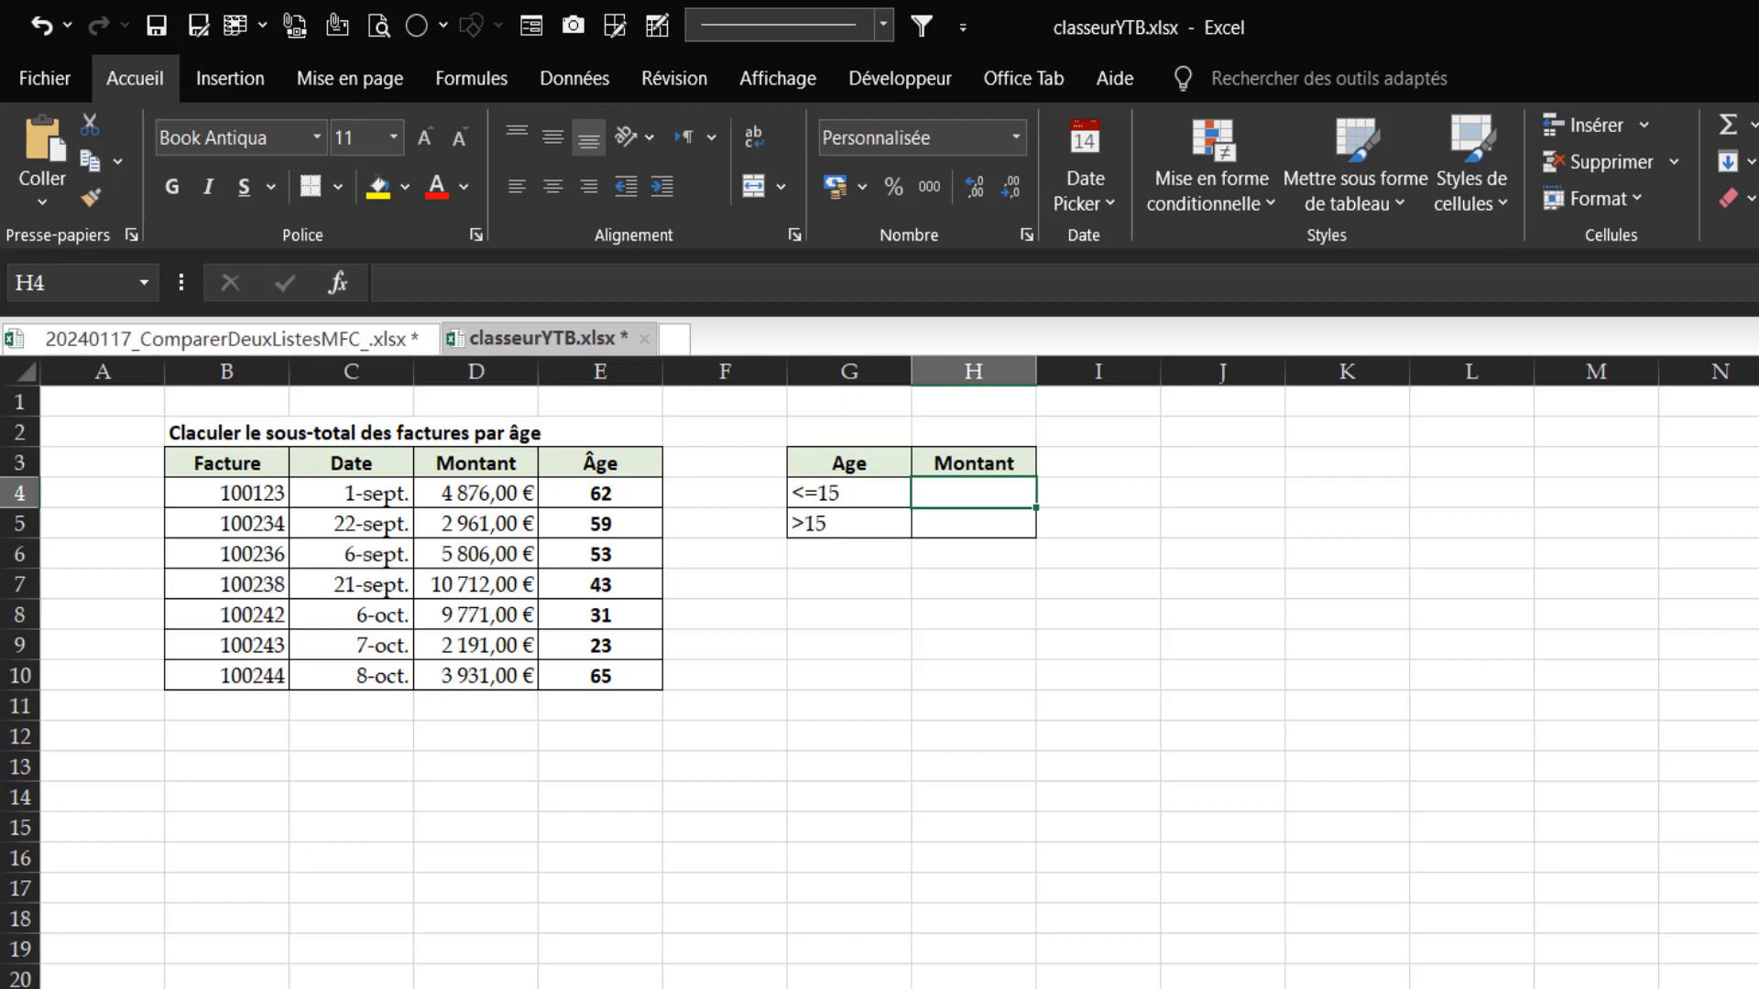
key("F9")
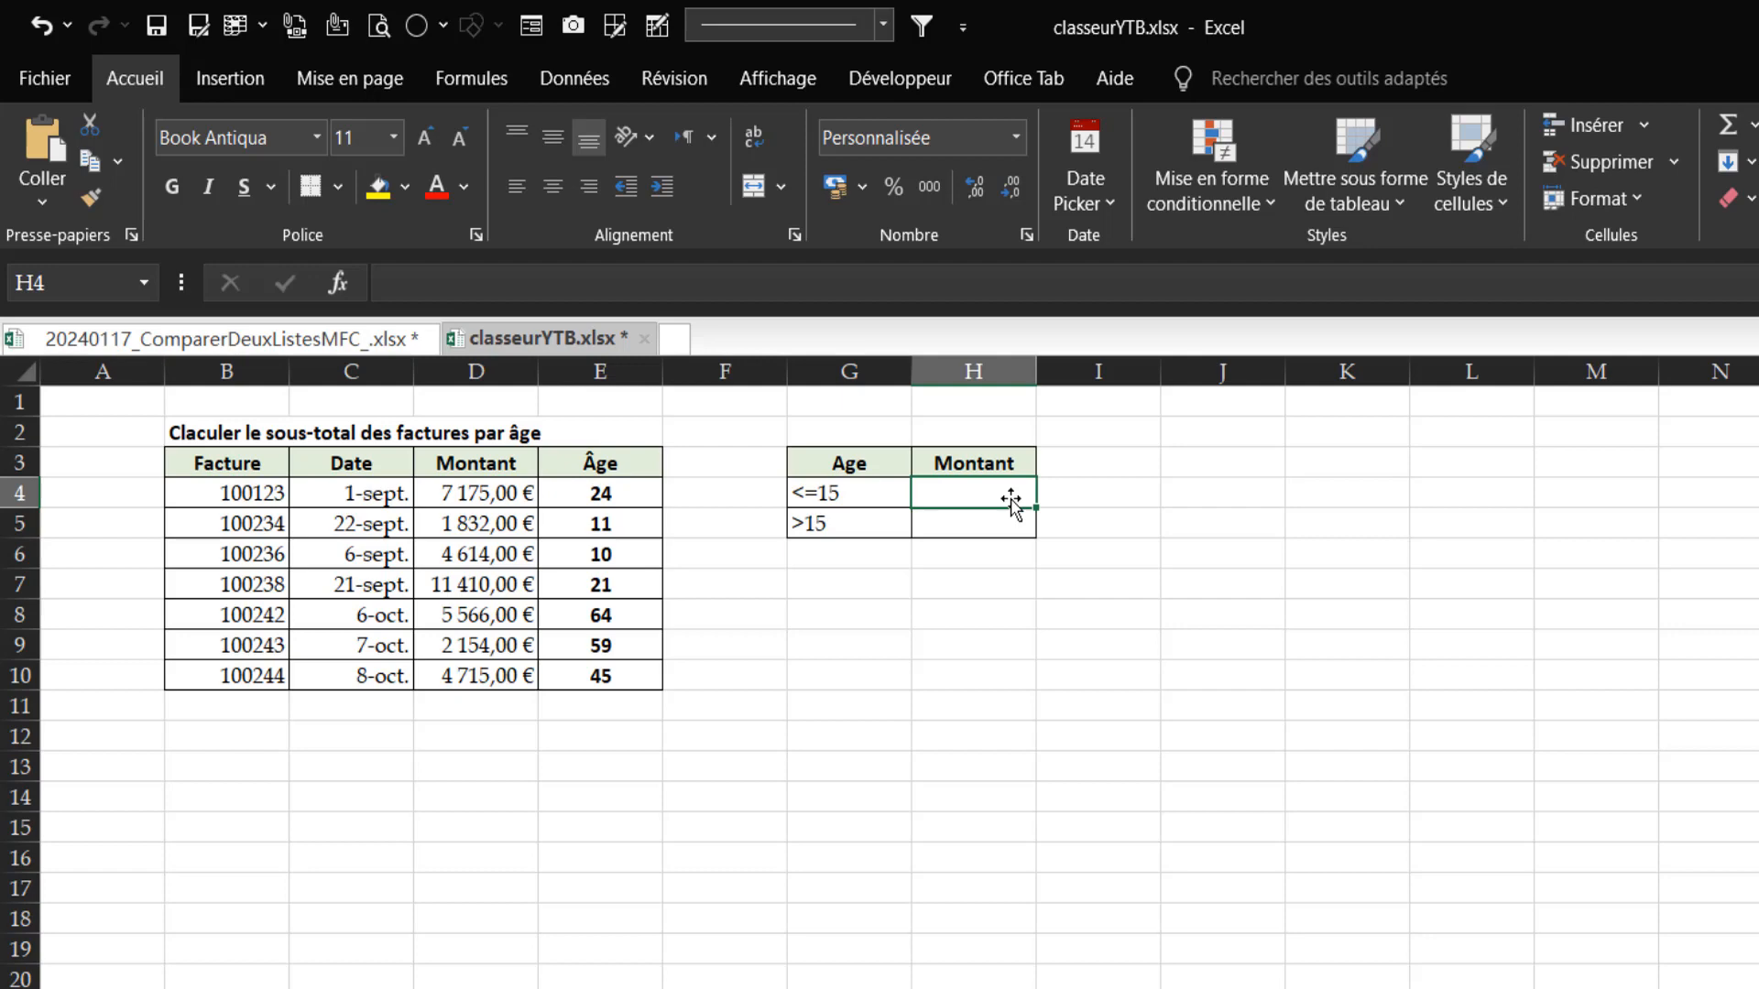
type("=")
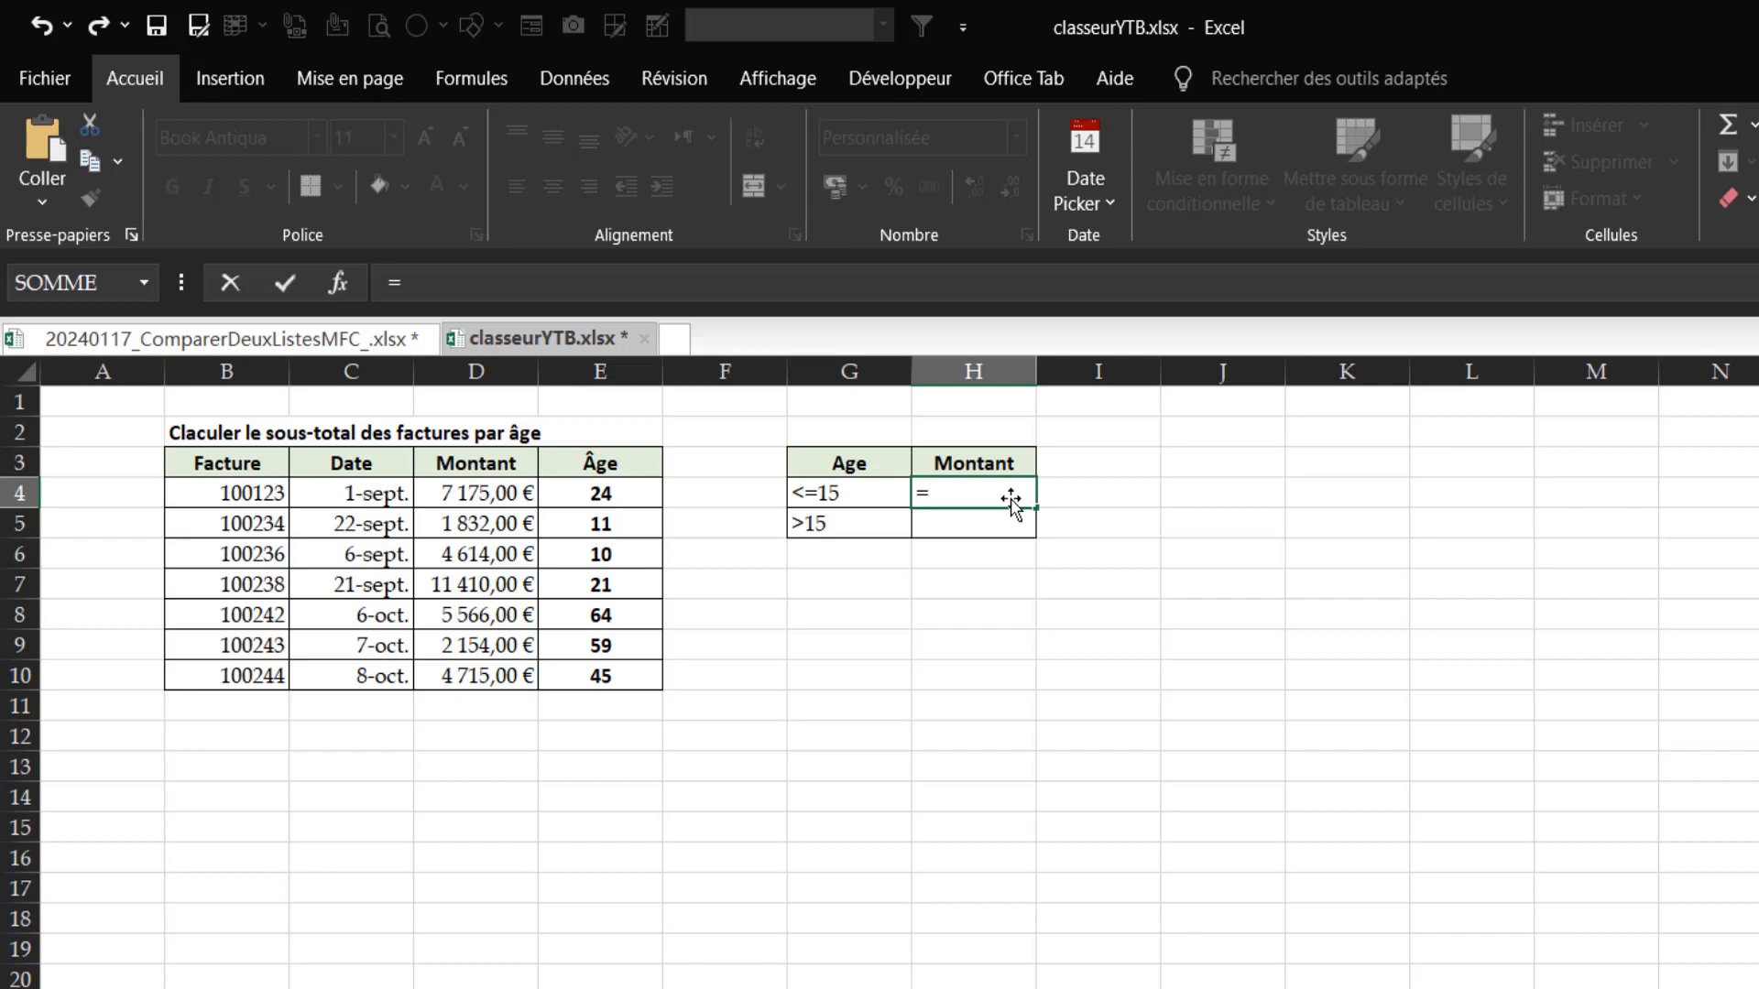
type("omme")
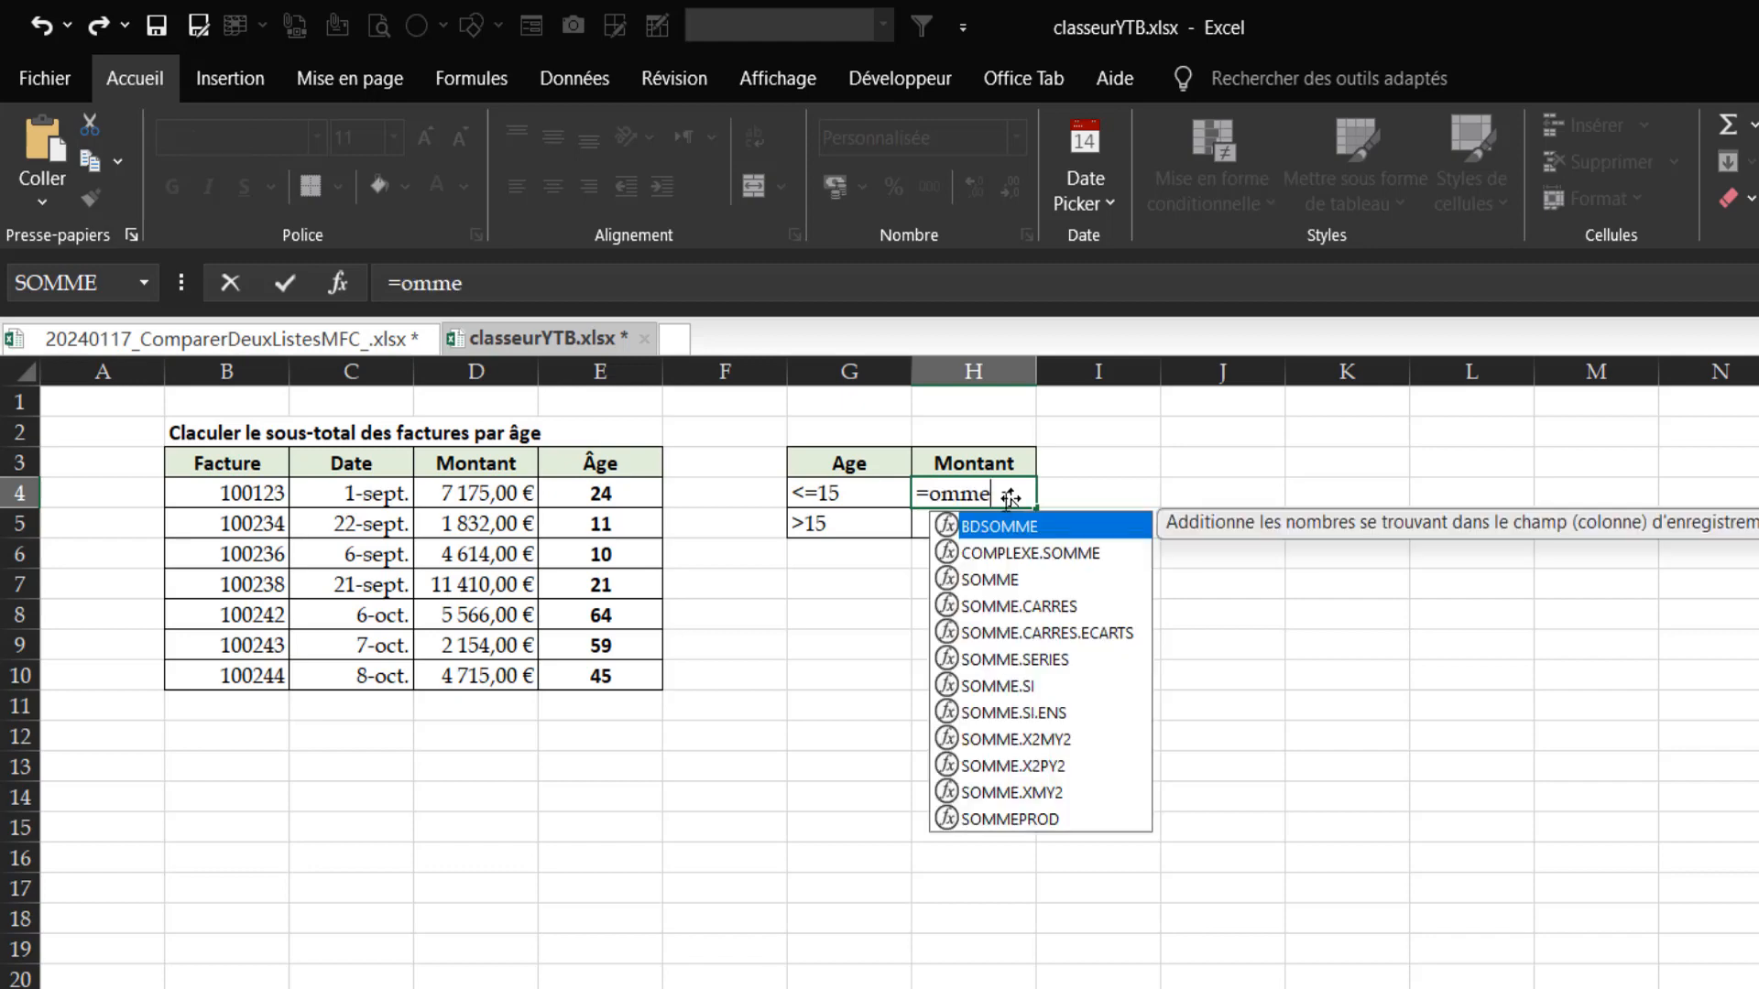
double_click(1053, 719)
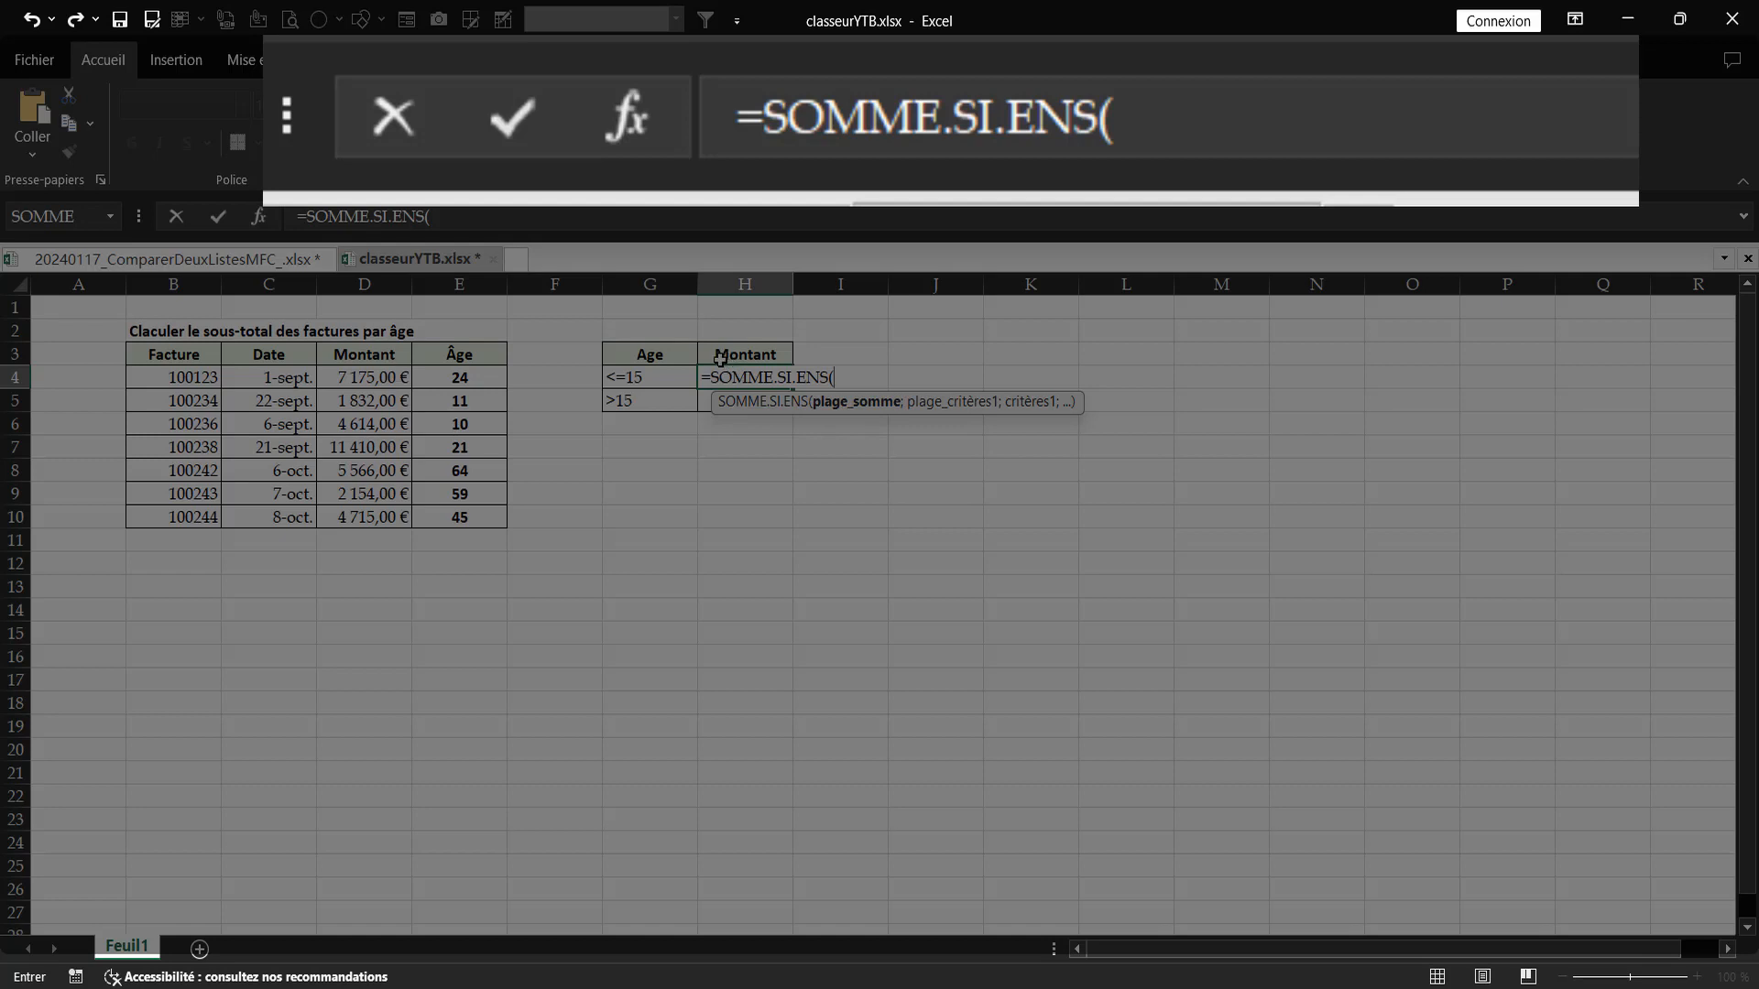
type("mon")
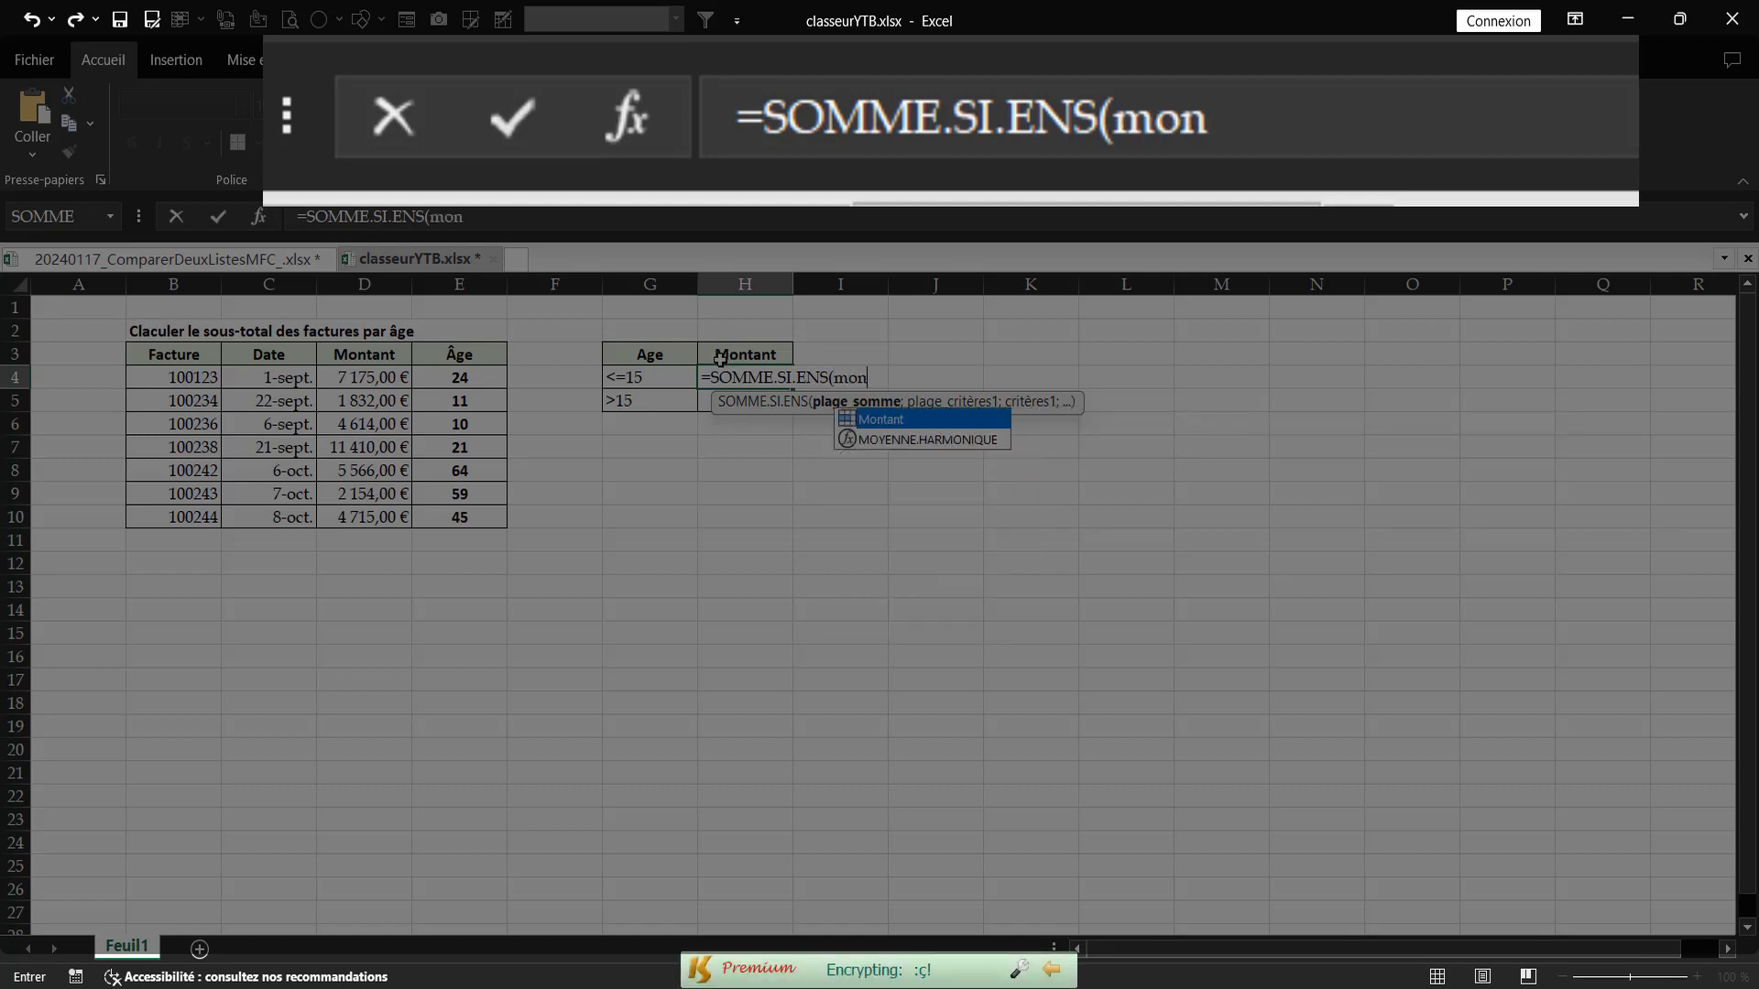
key("Tab")
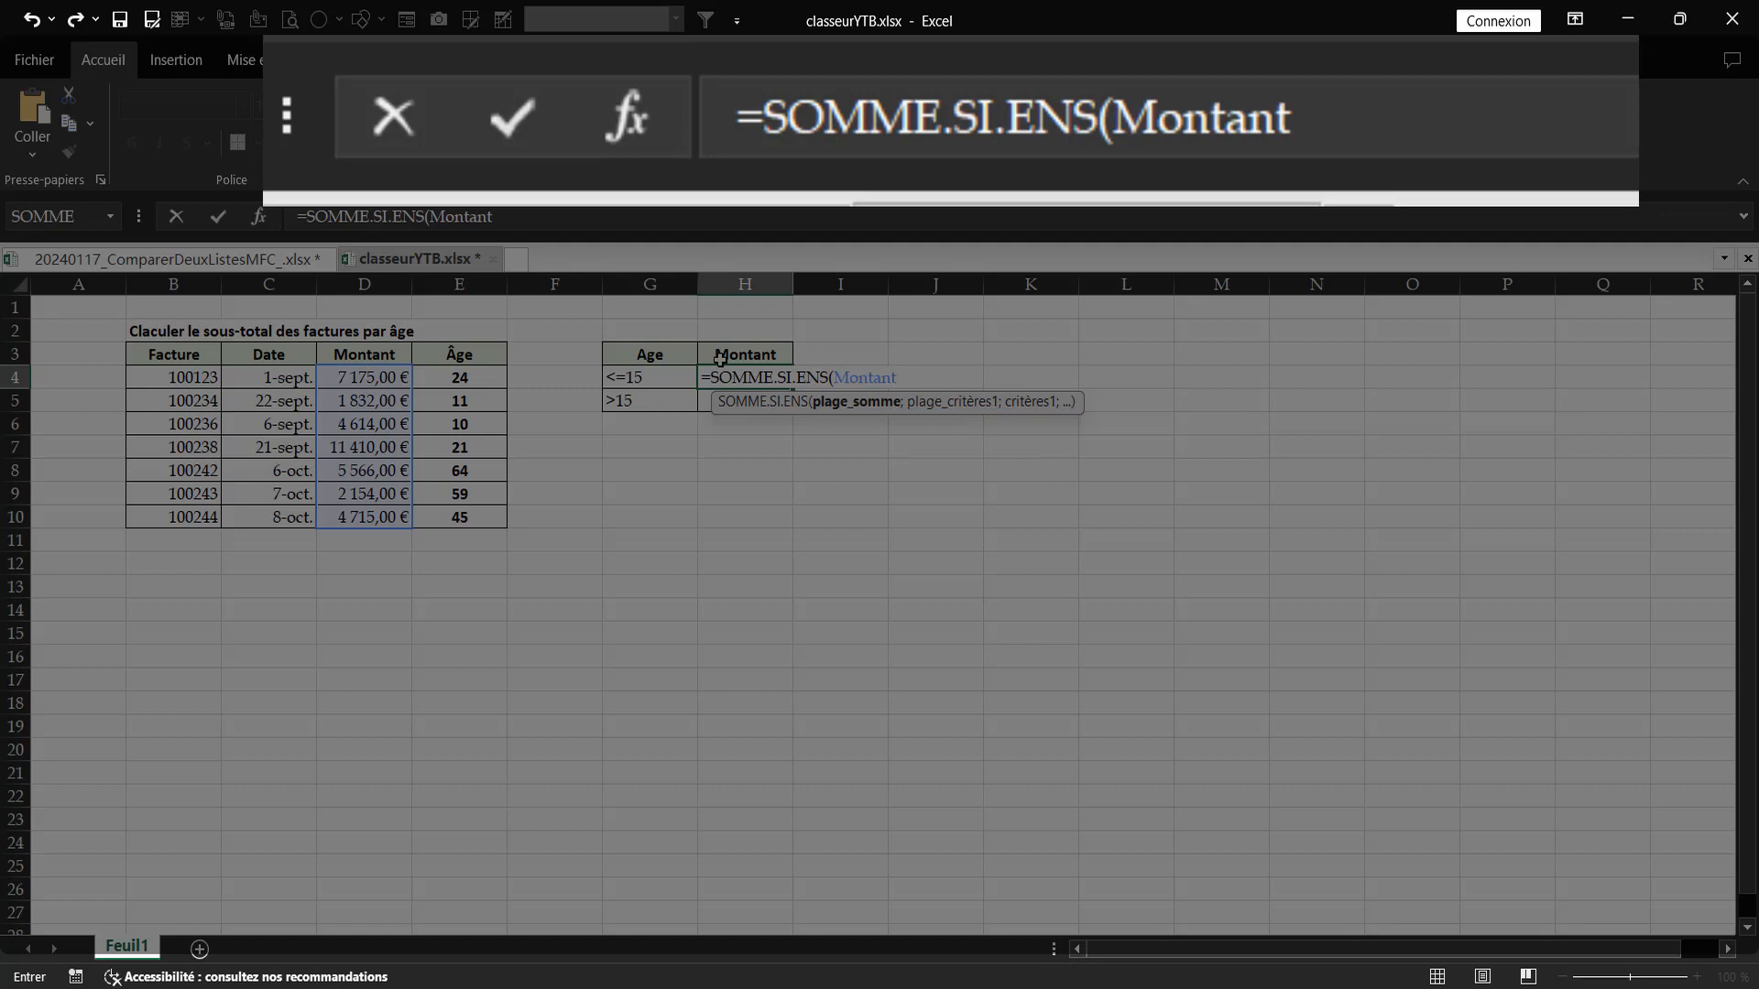
type(";")
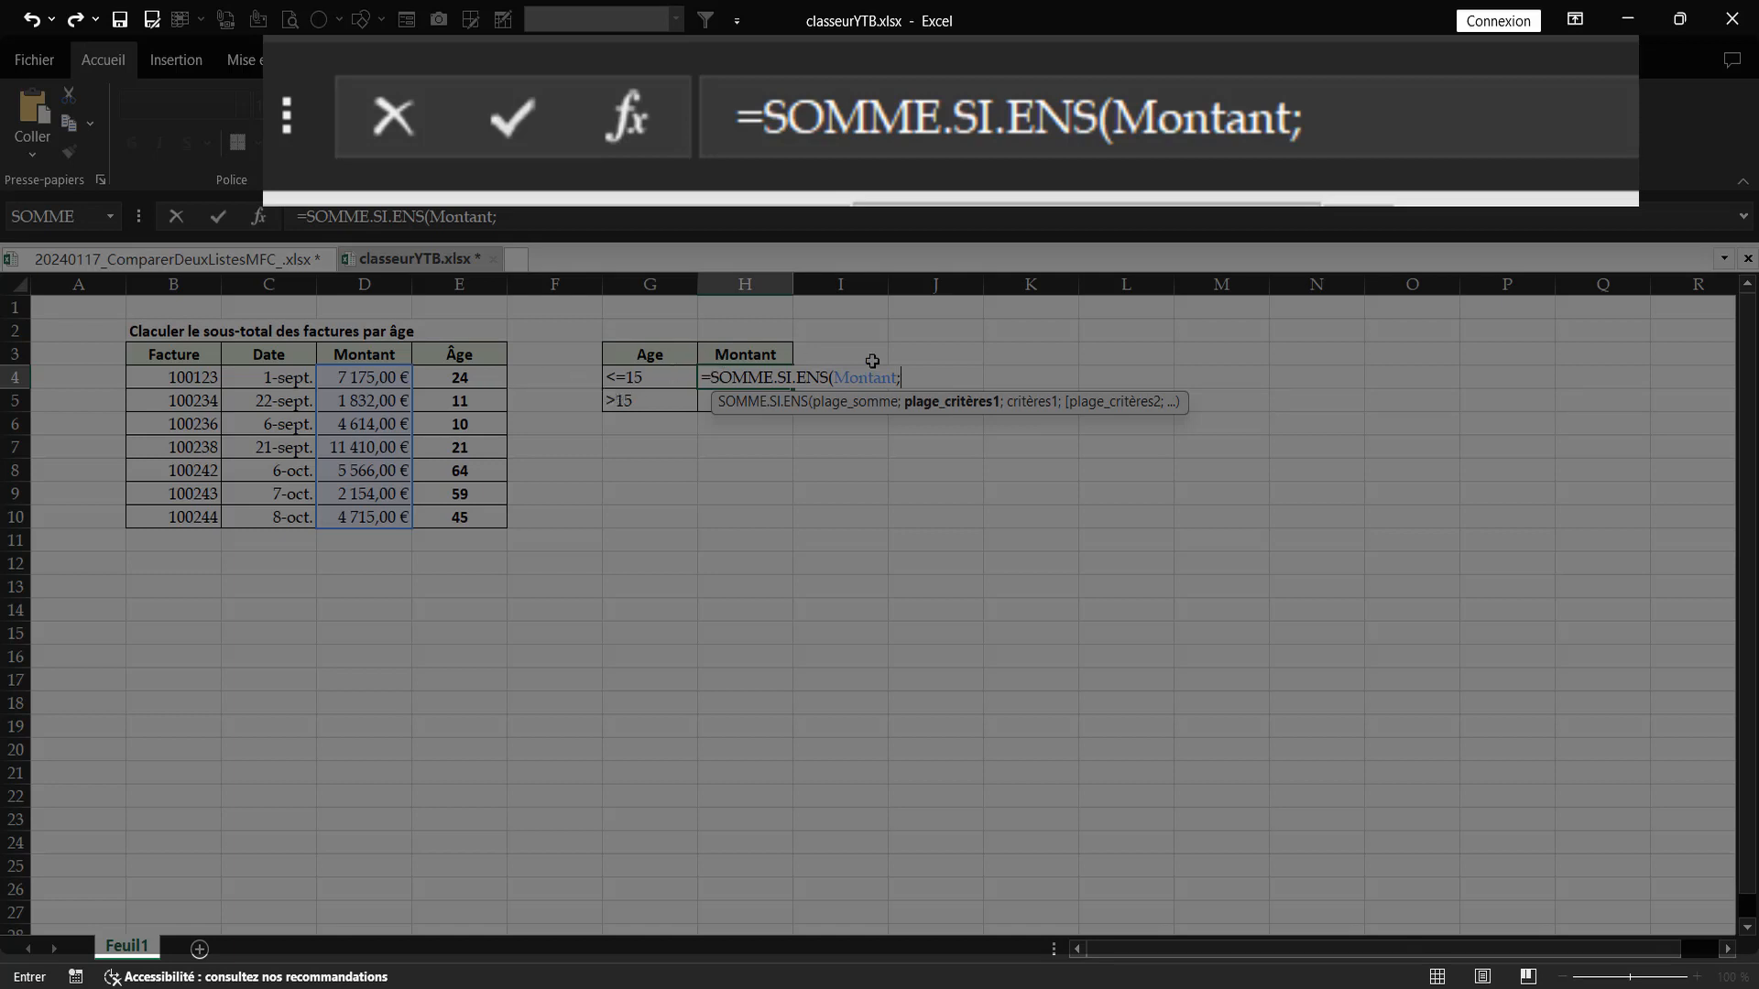
Complete the H4 formula as =SOMME.SI.ENS(Montant;Age;G4) and copy it down to H5
type("age")
key("Tab")
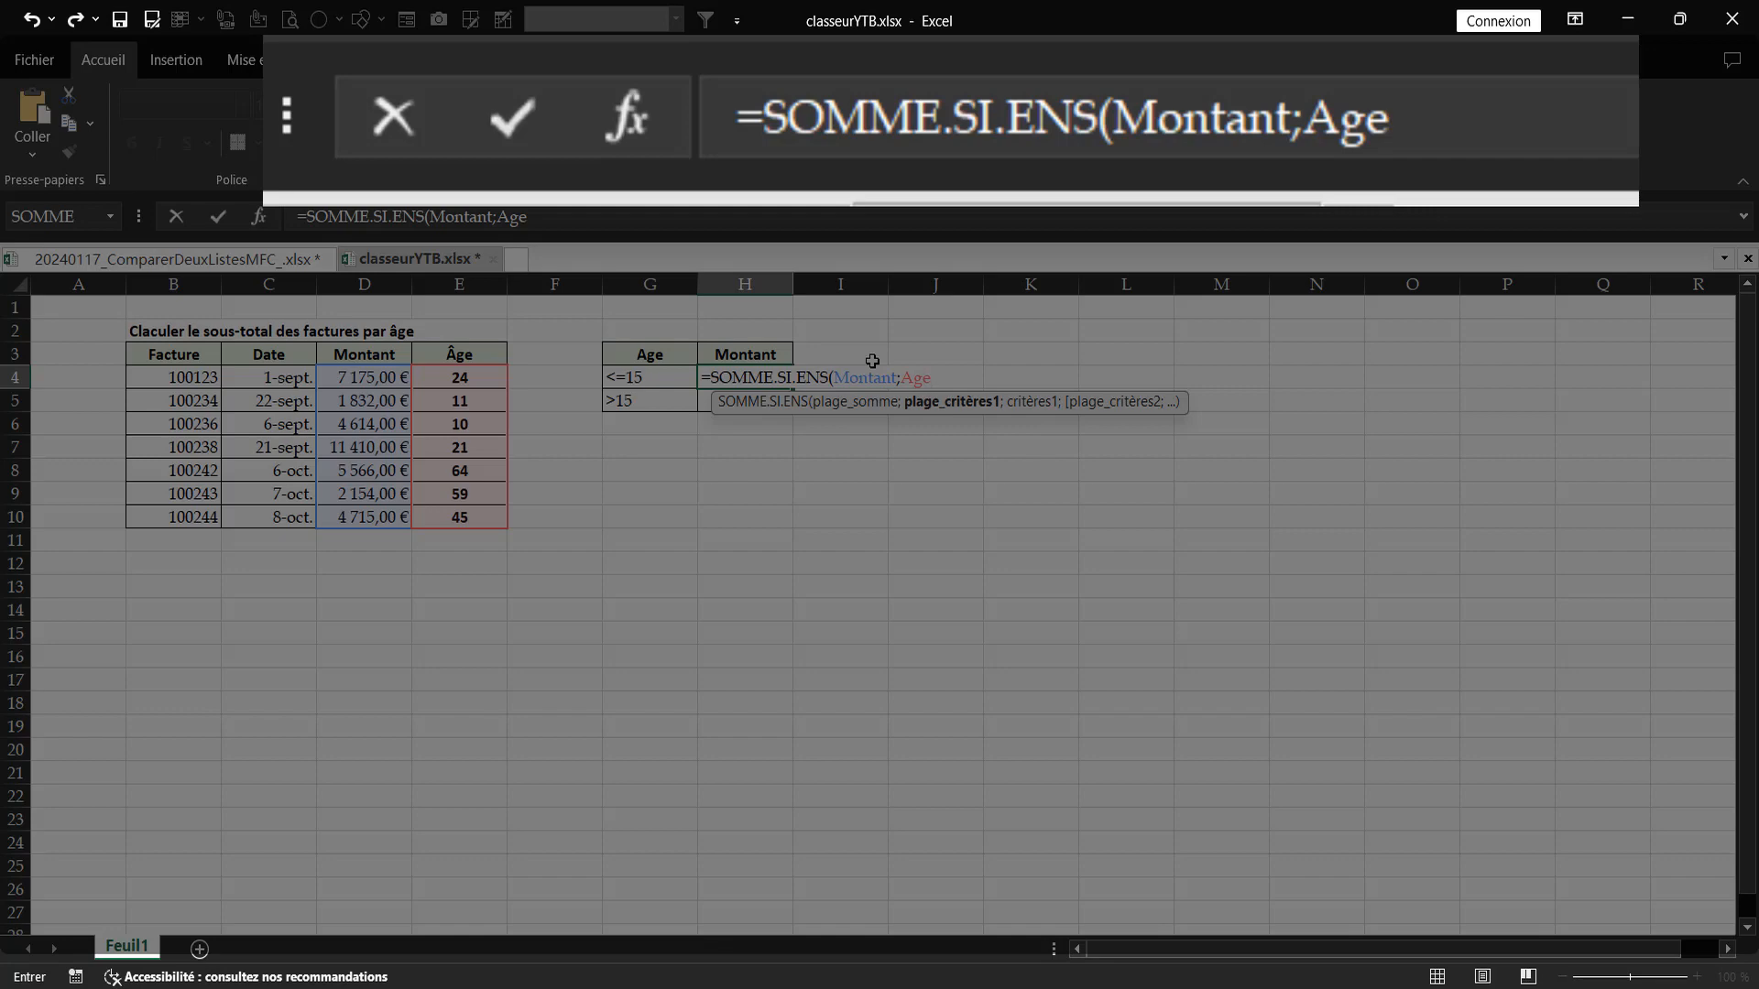
type(";")
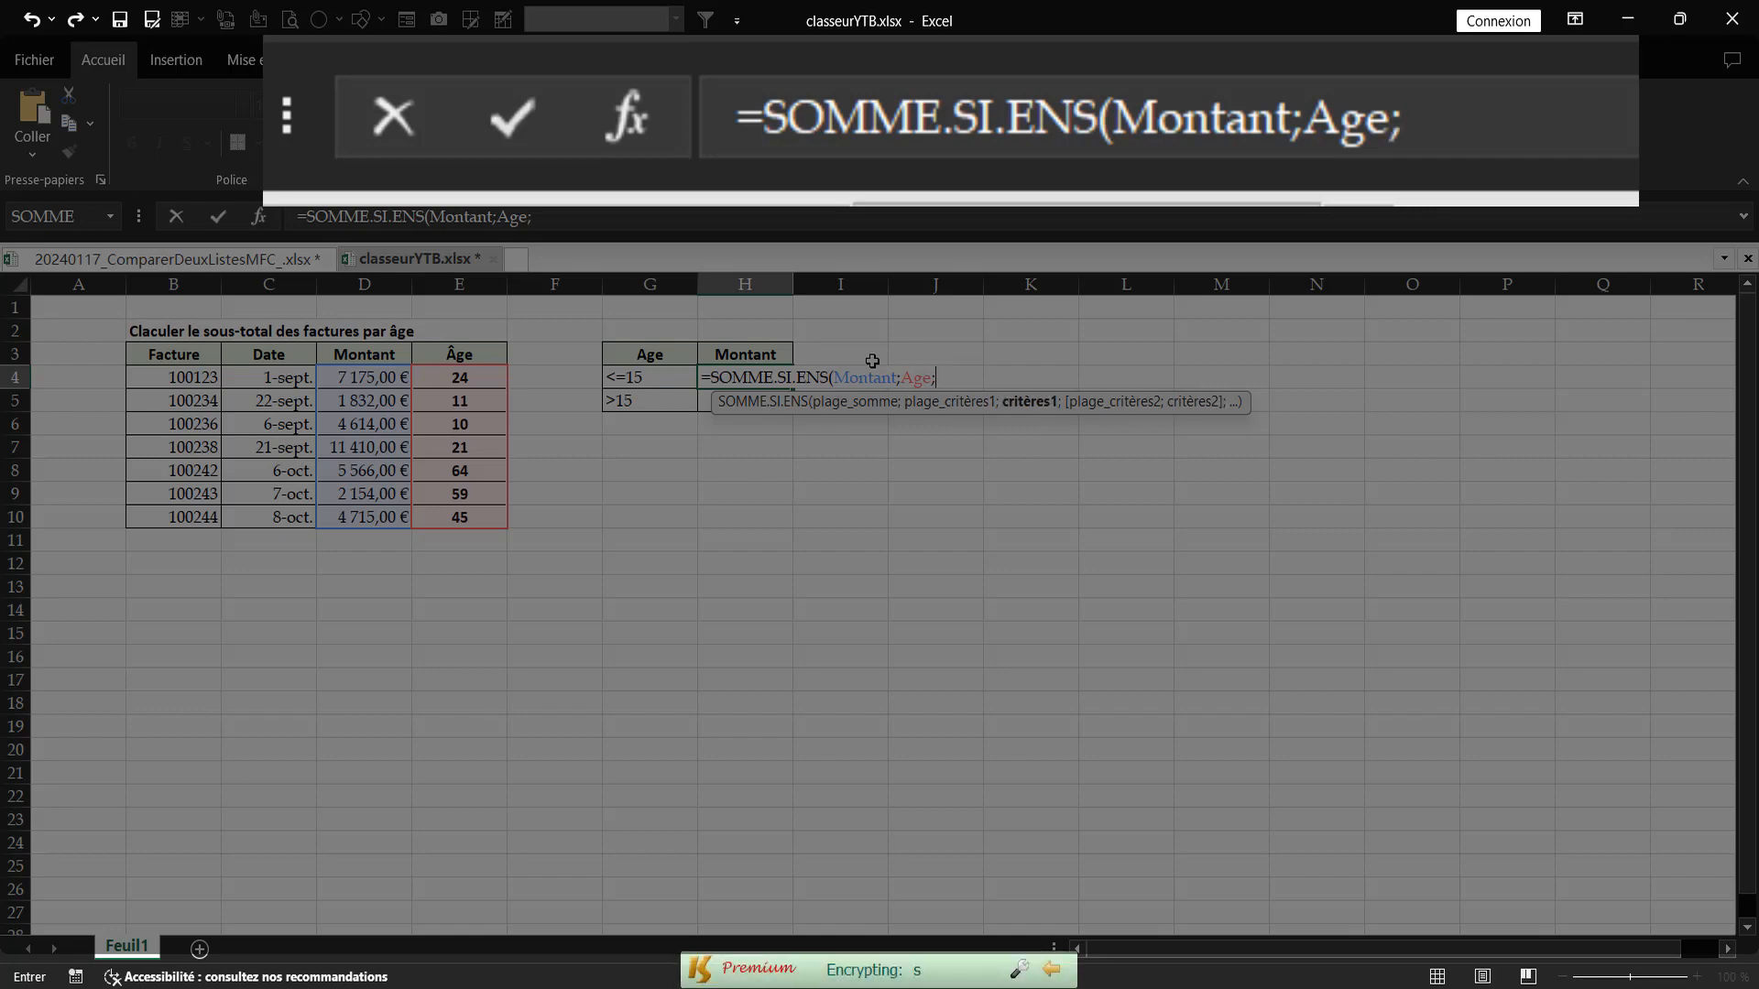
left_click(657, 379)
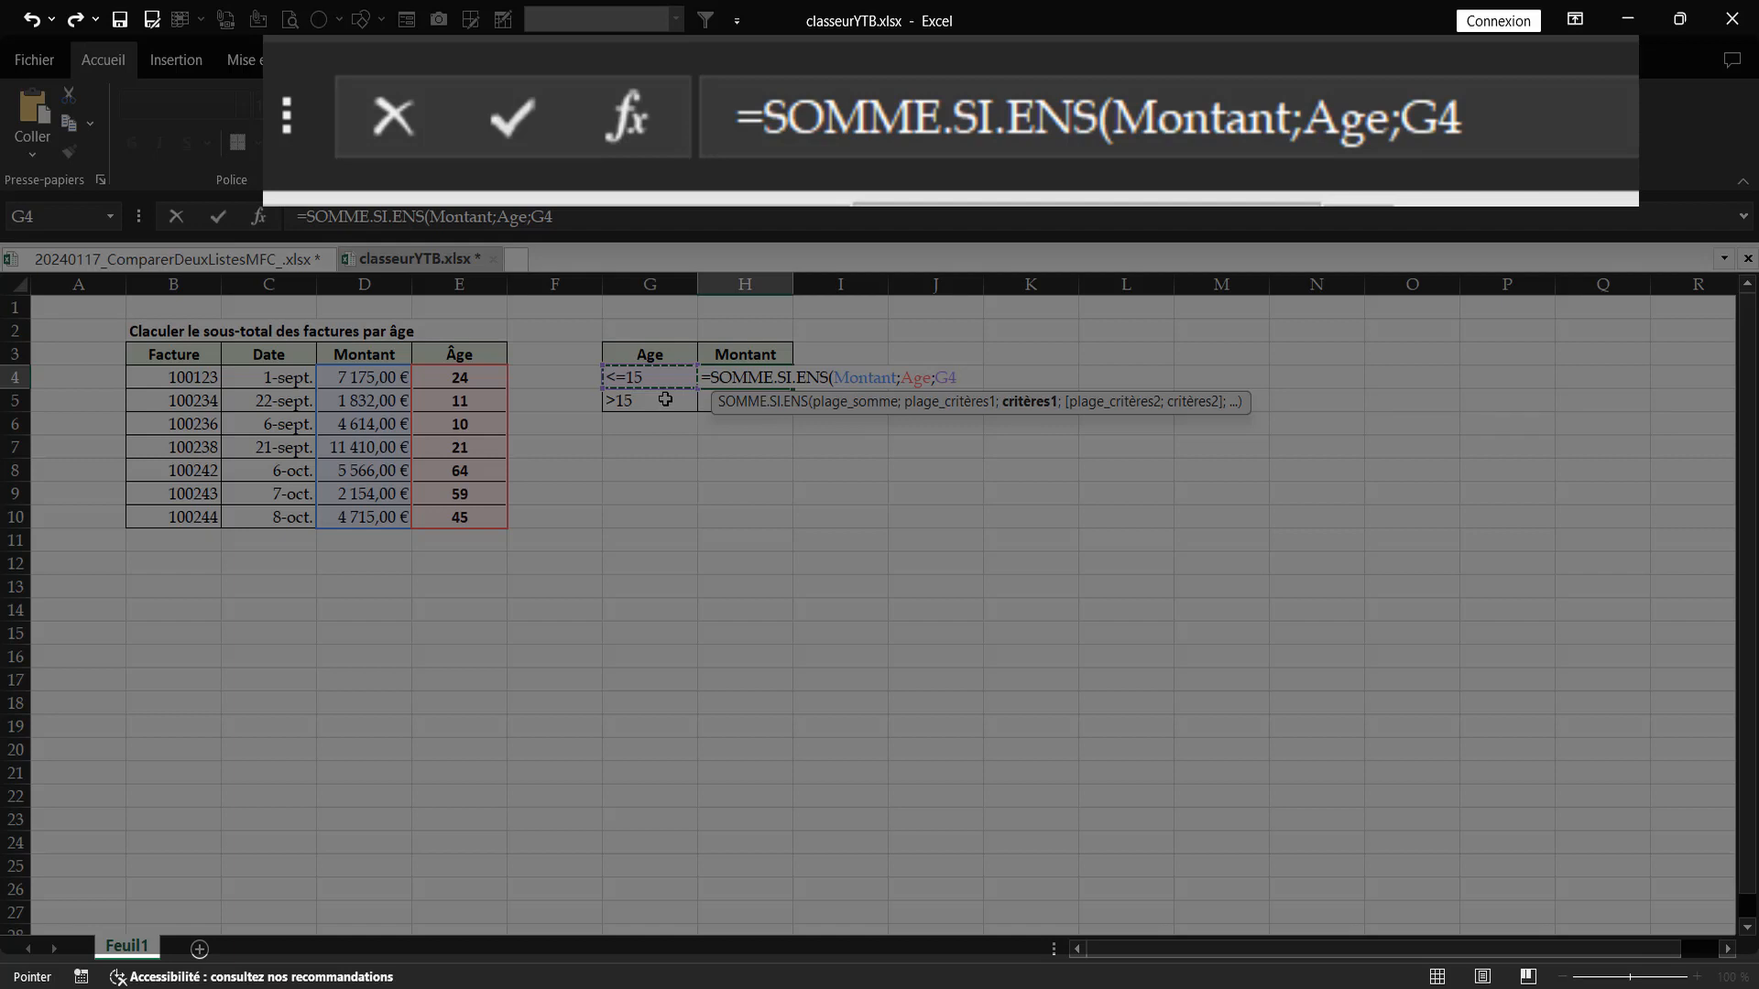
type(")")
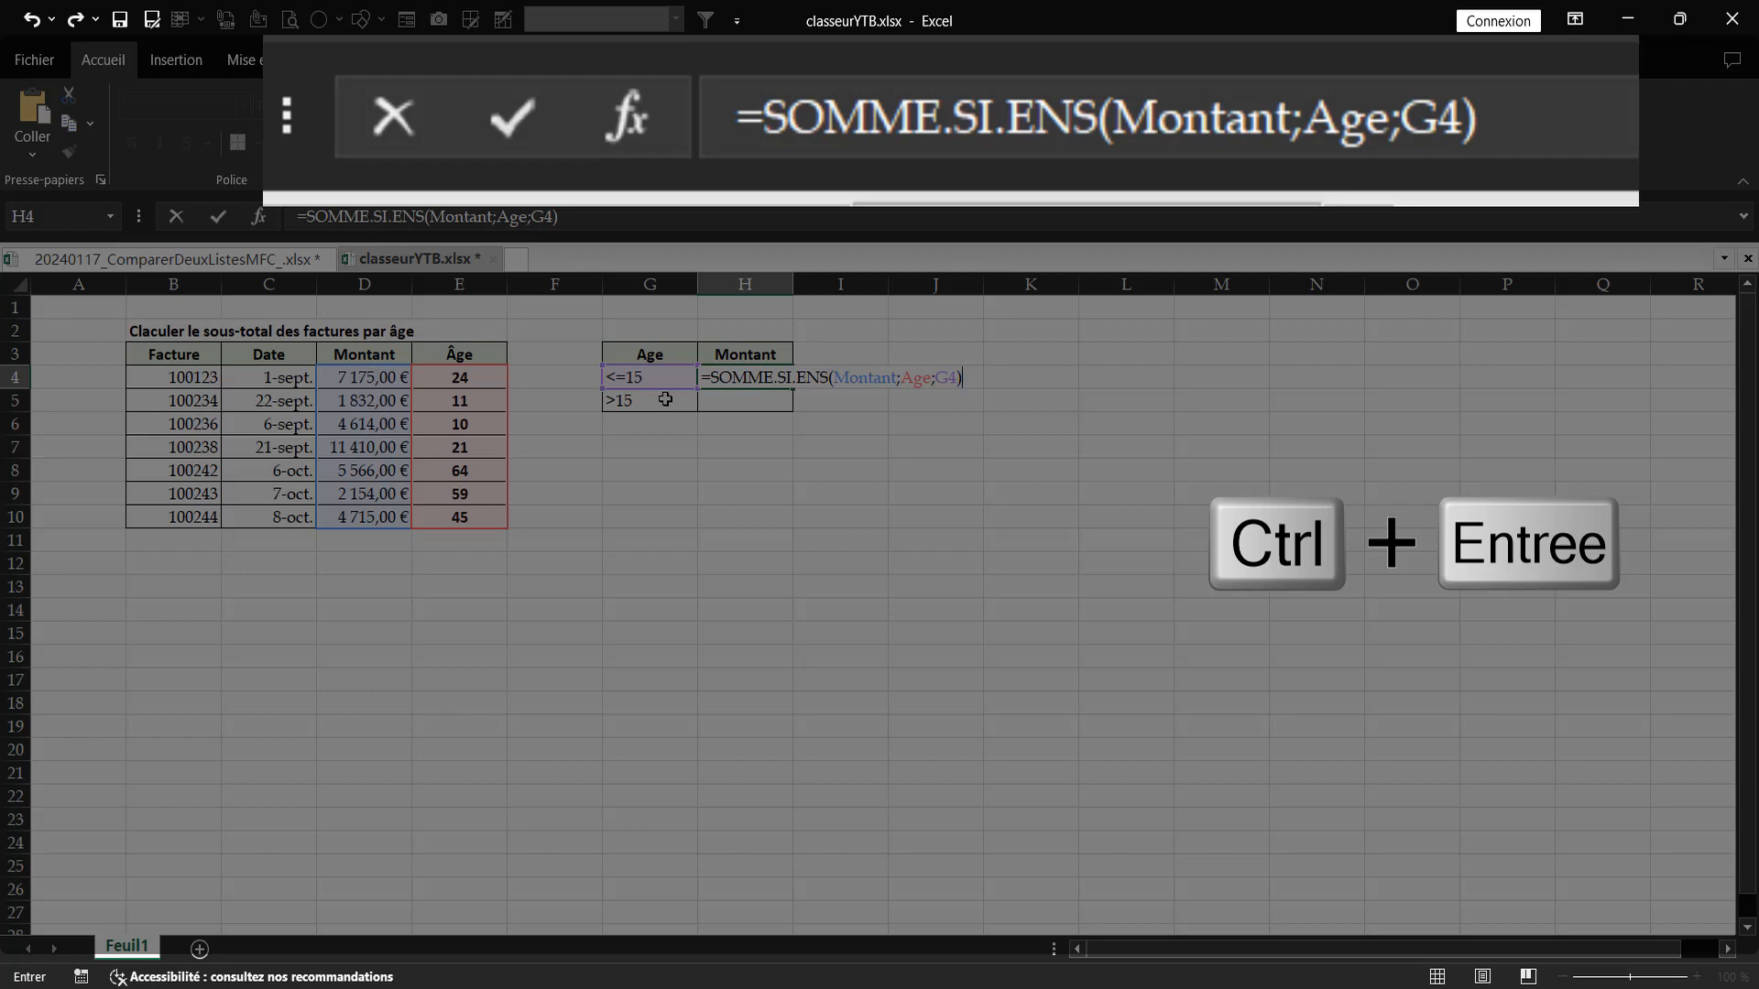
key("ctrl+Return")
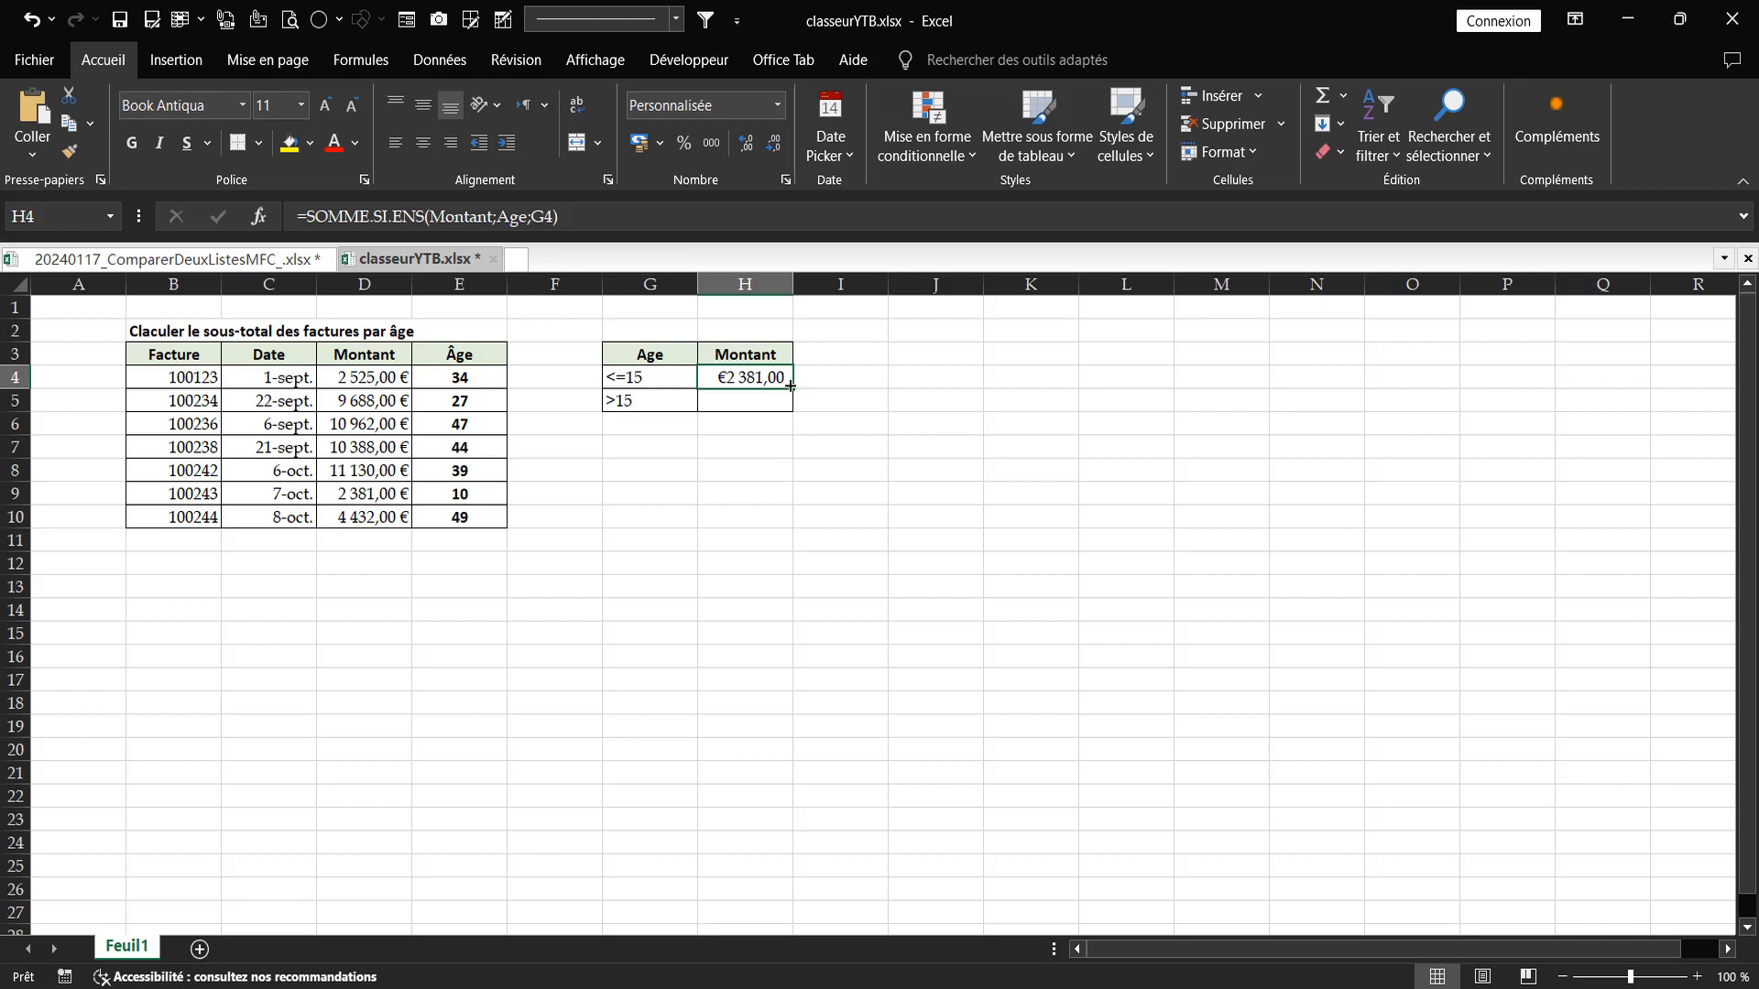
left_click_drag(790, 388, 792, 410)
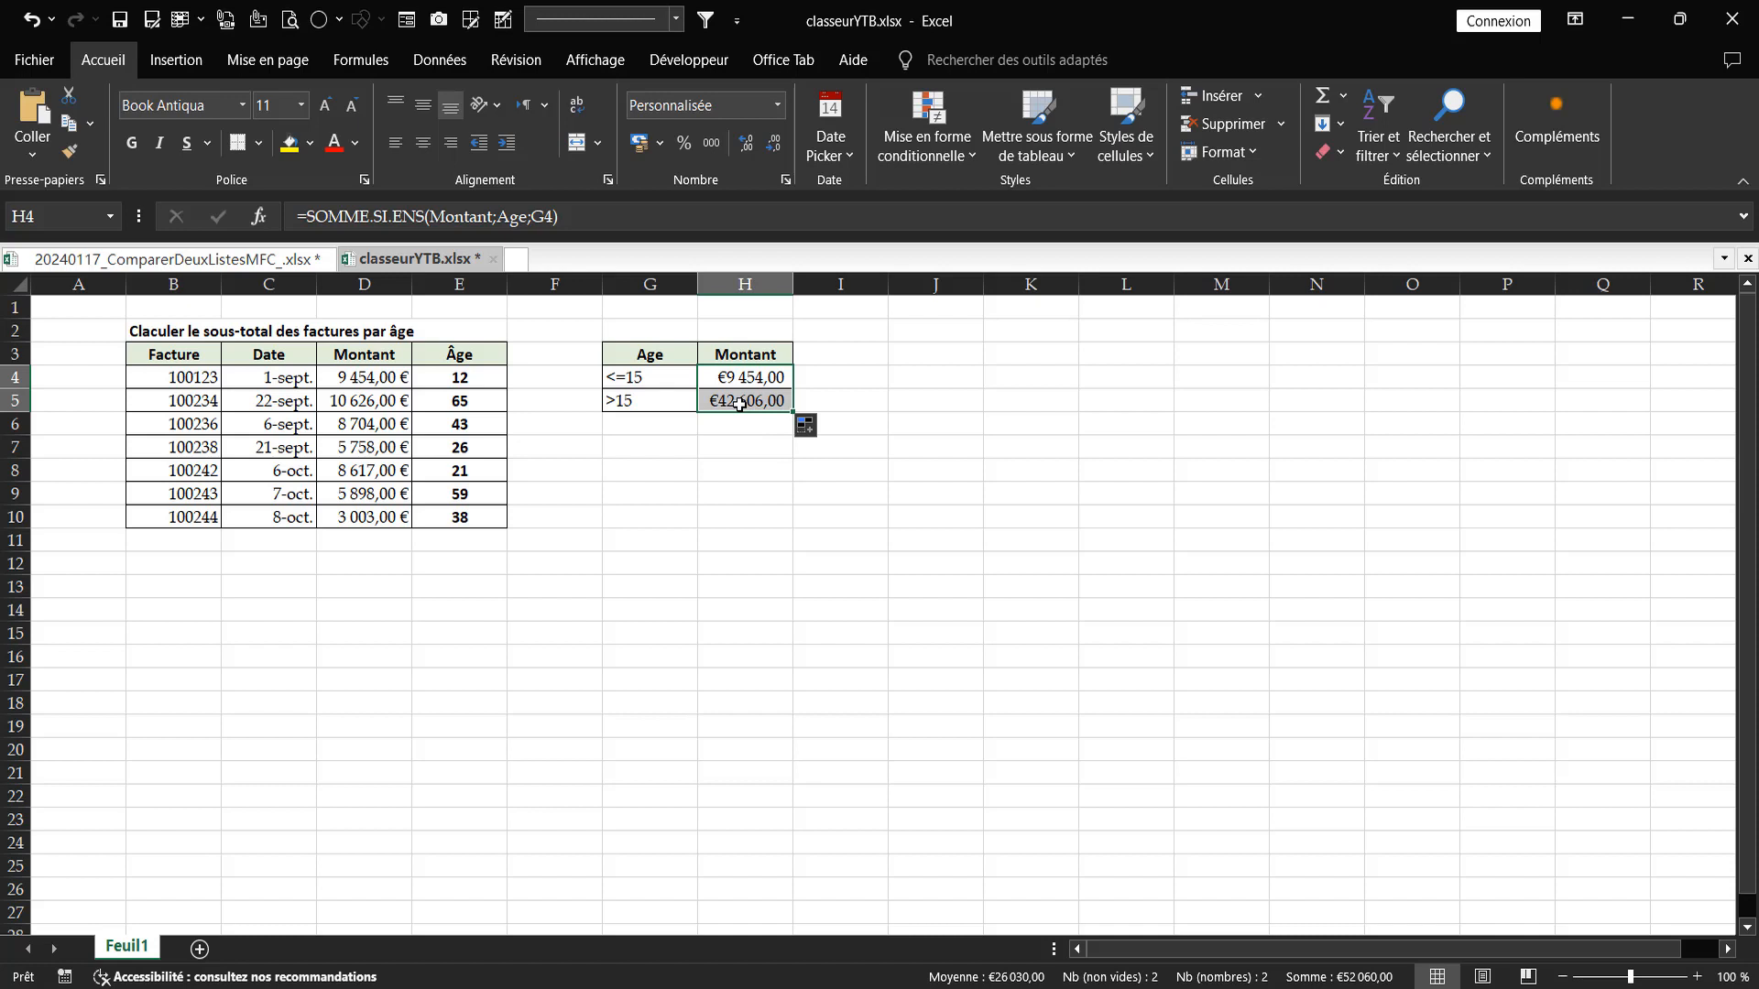
Inspect the references of the copied formula in H5, and recalculate the sheet to check that the subtotals are dynamic
left_click(735, 401)
key("F2")
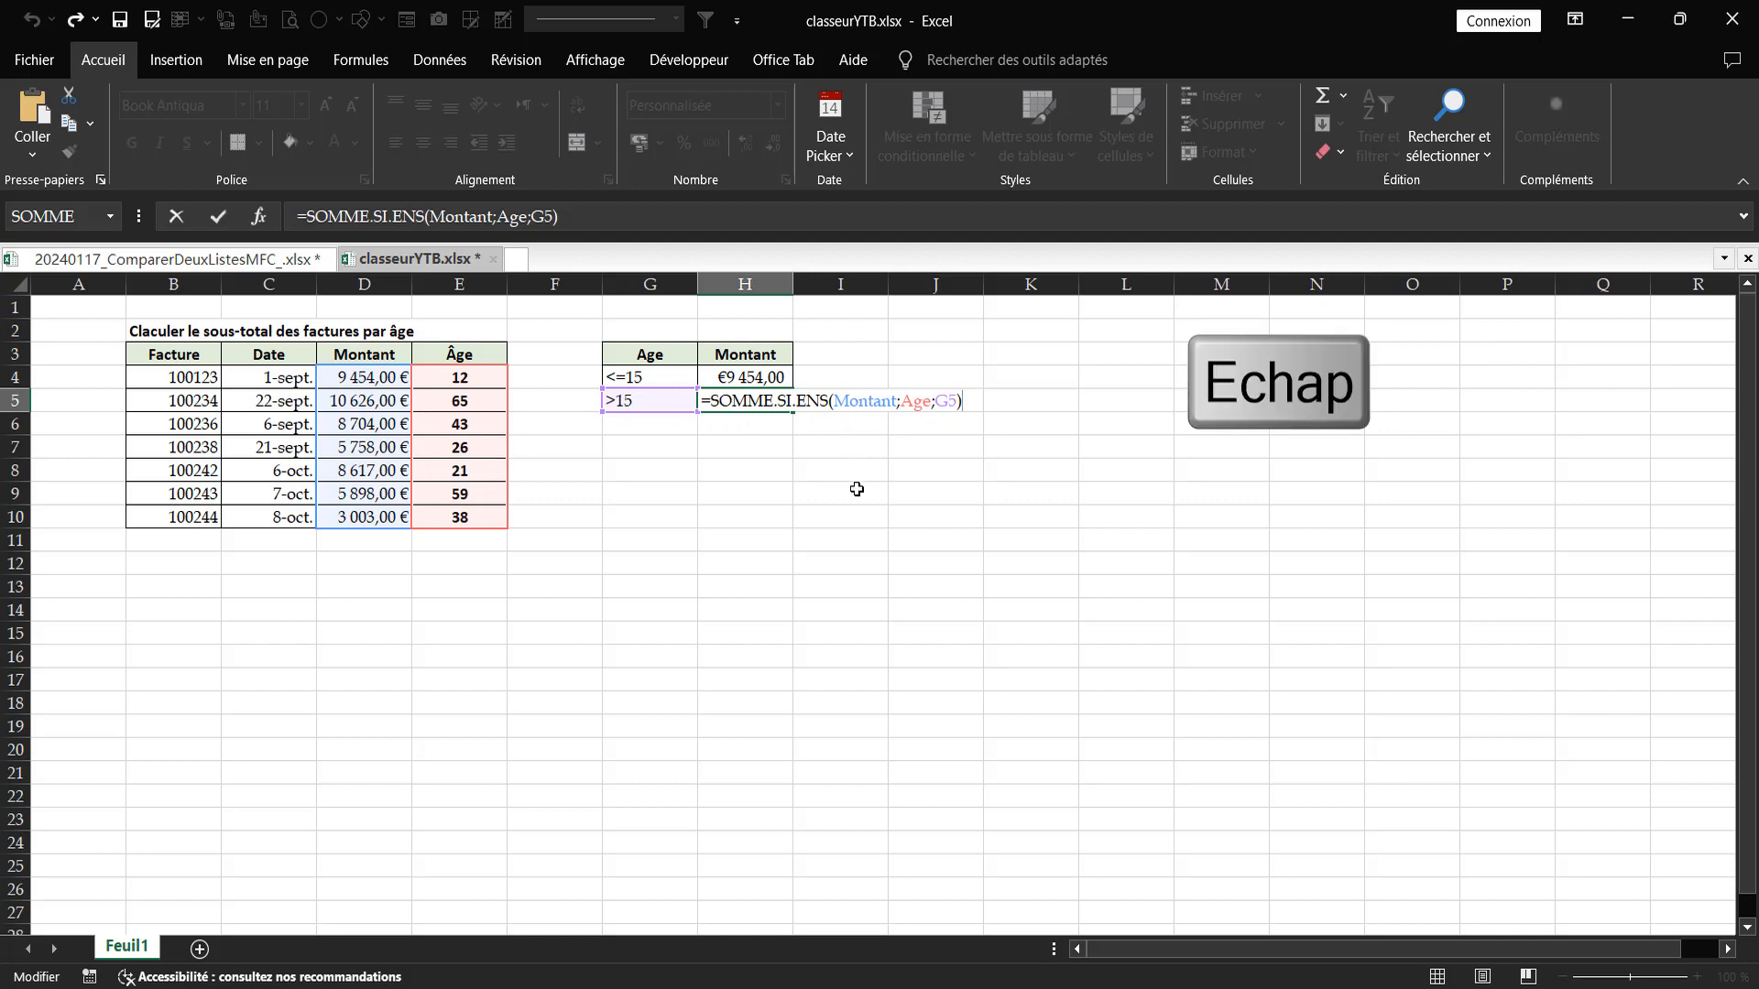
key("Escape")
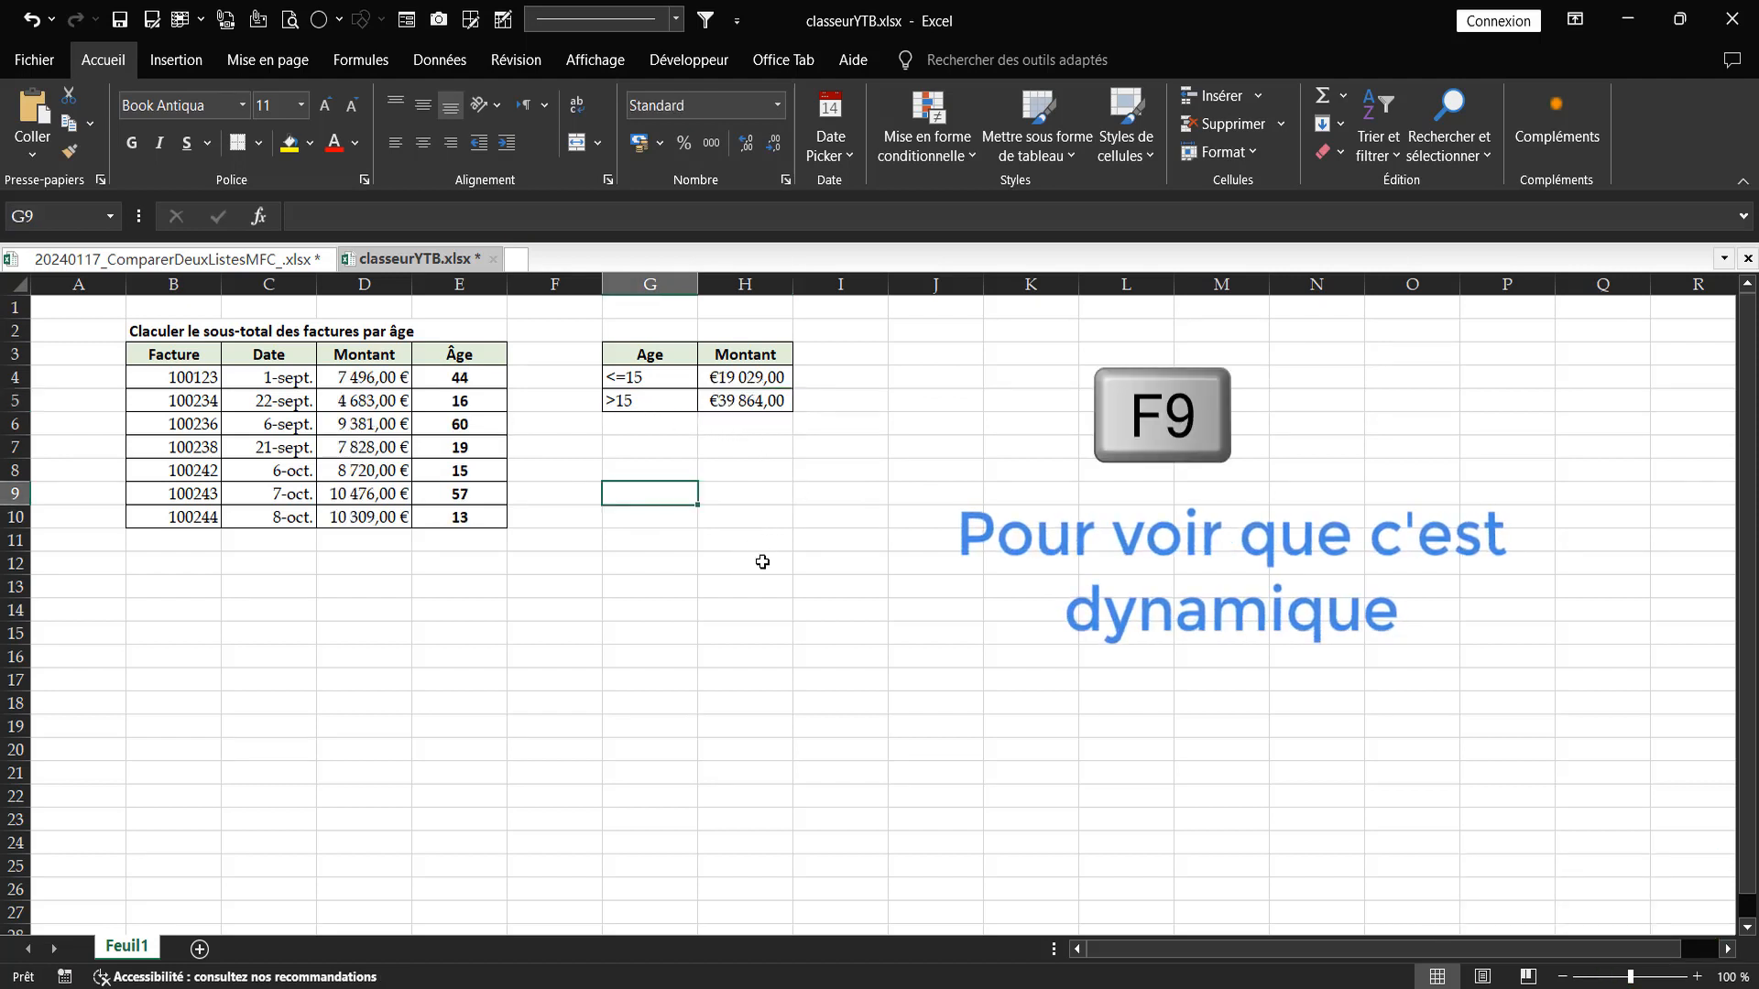
double_click(408, 377)
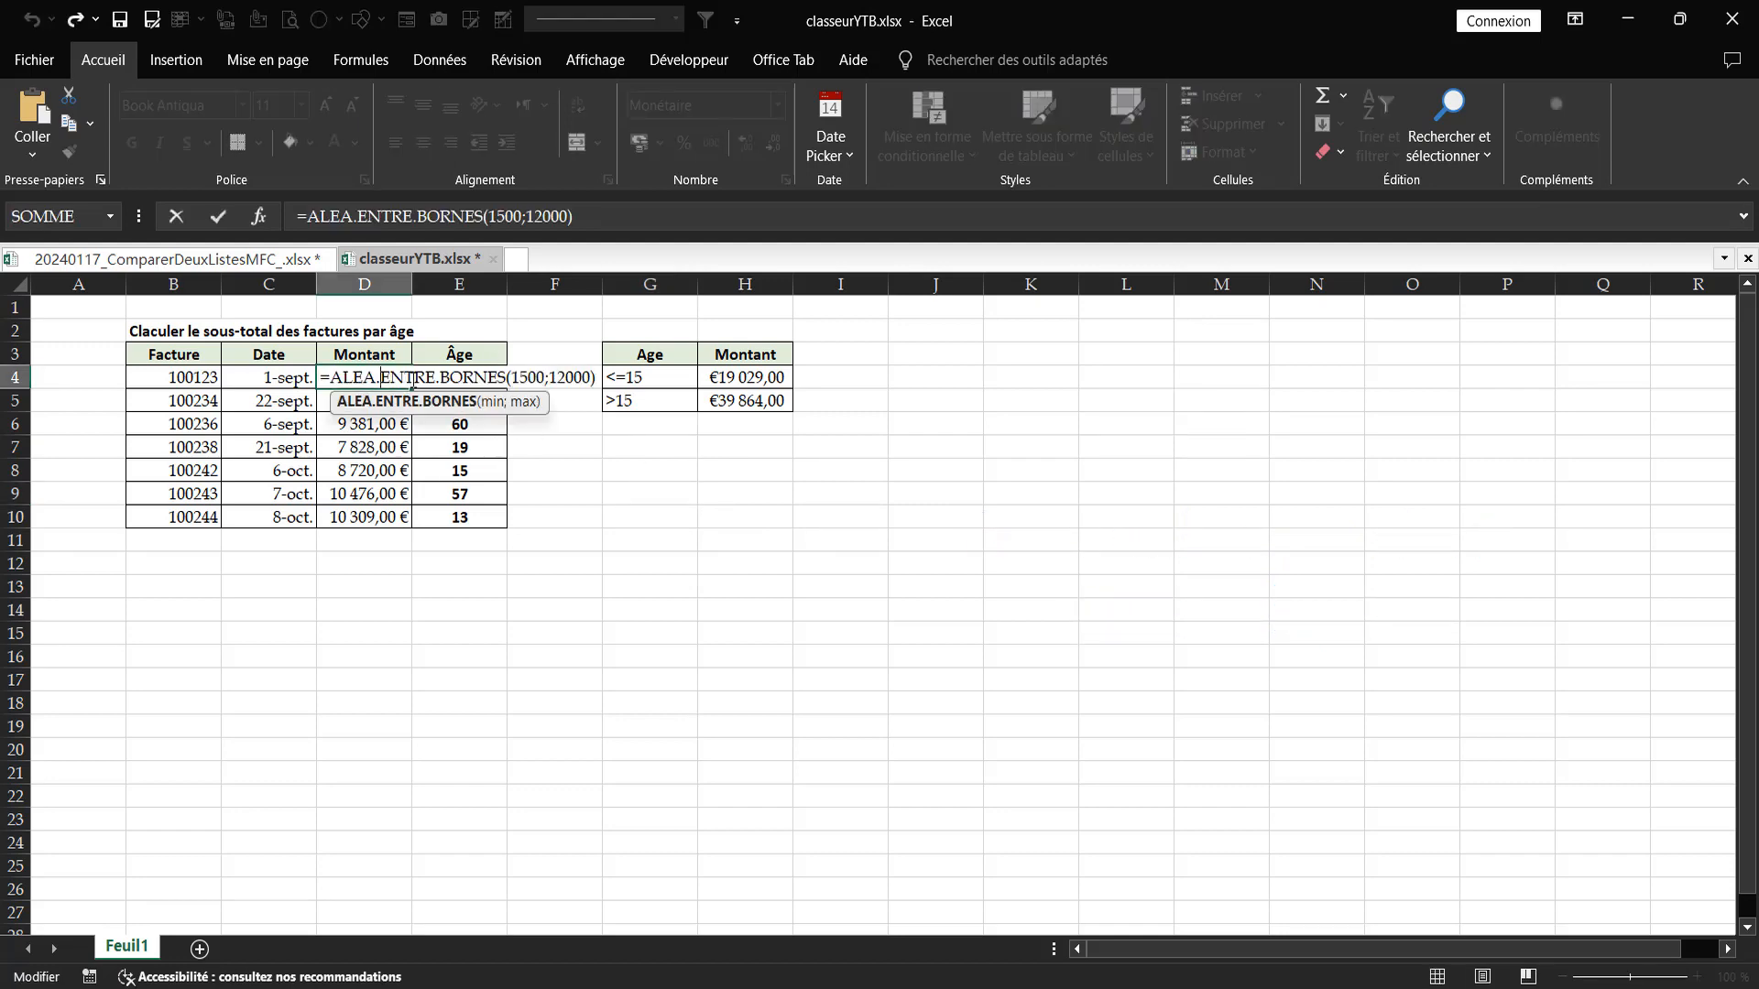
key("Return")
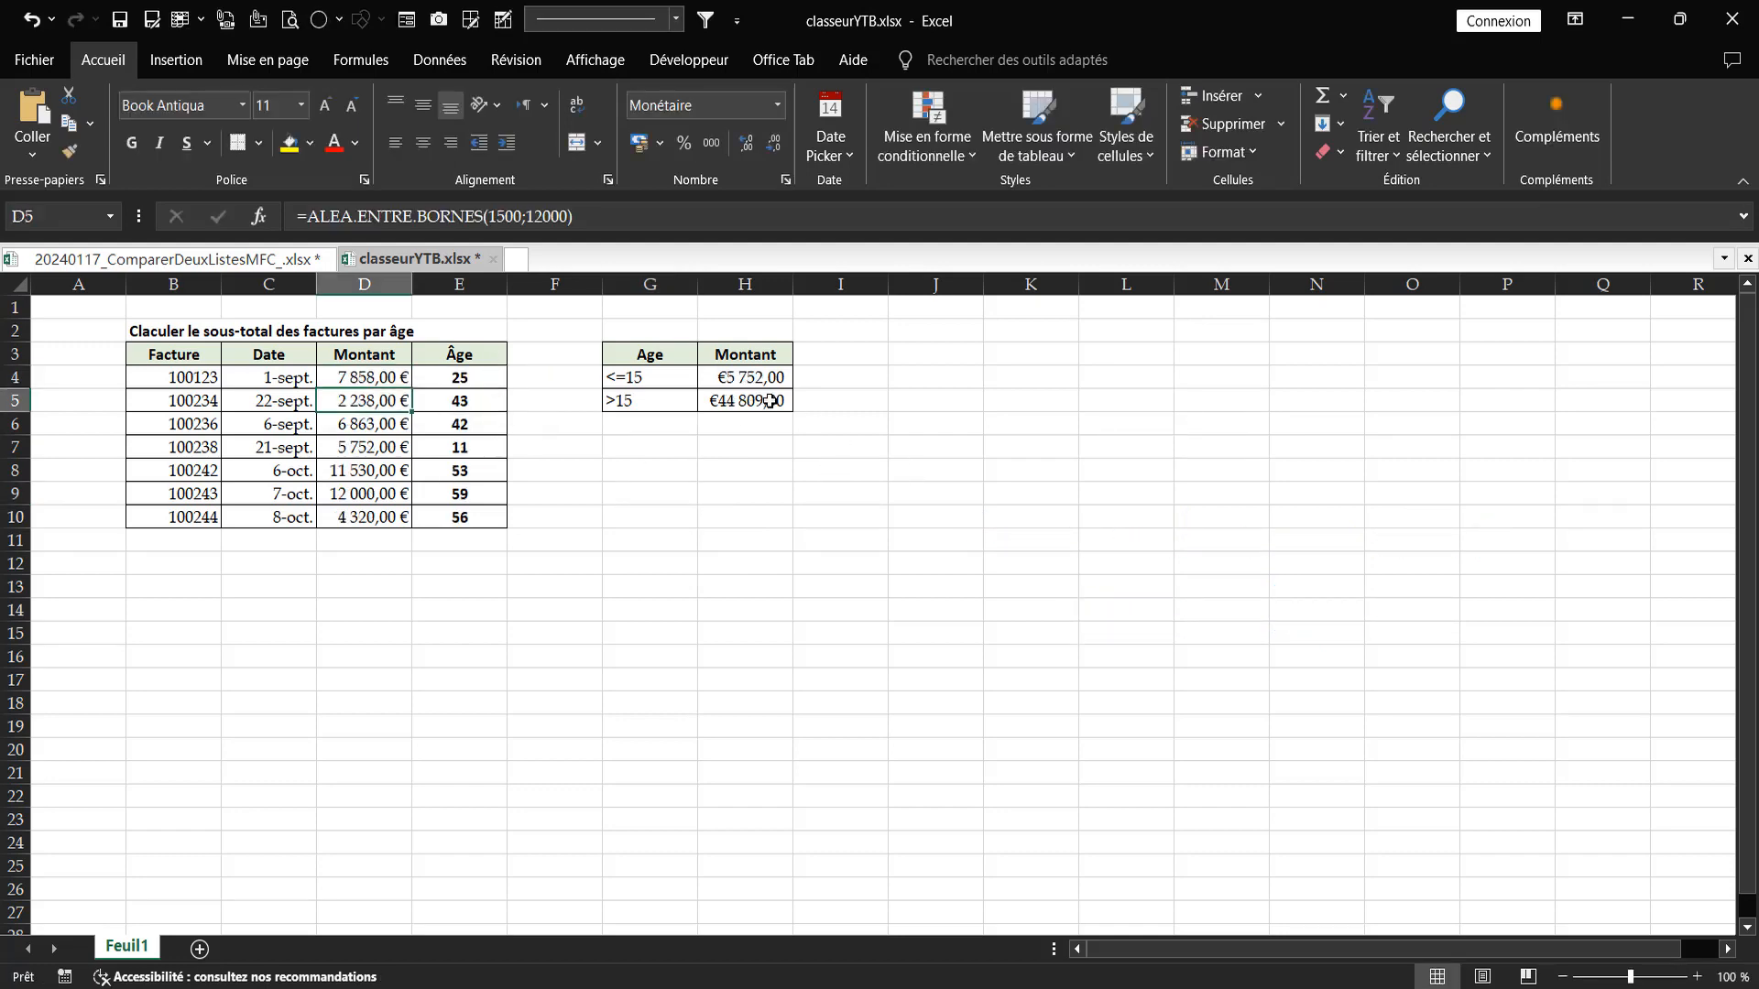